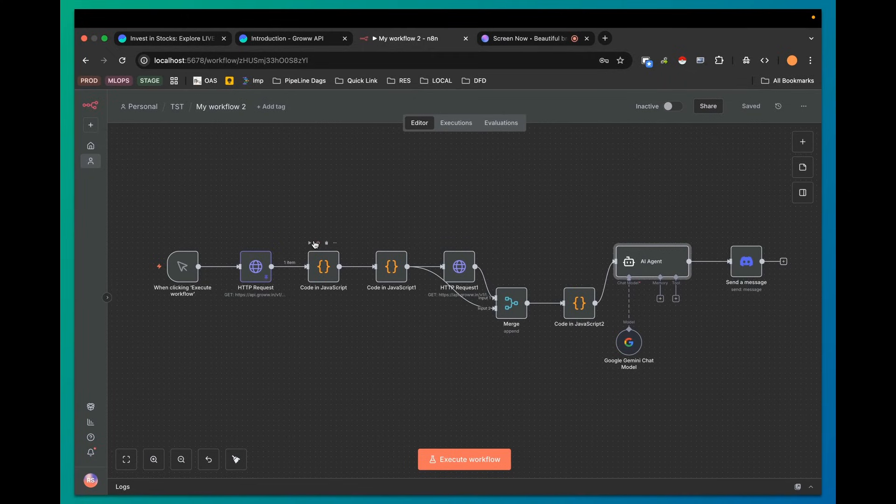
Step: Switch to the Groww site, open the Trading APIs dashboard in the account profile, and inspect the new API key dialog without generating a key
click(284, 39)
click(168, 38)
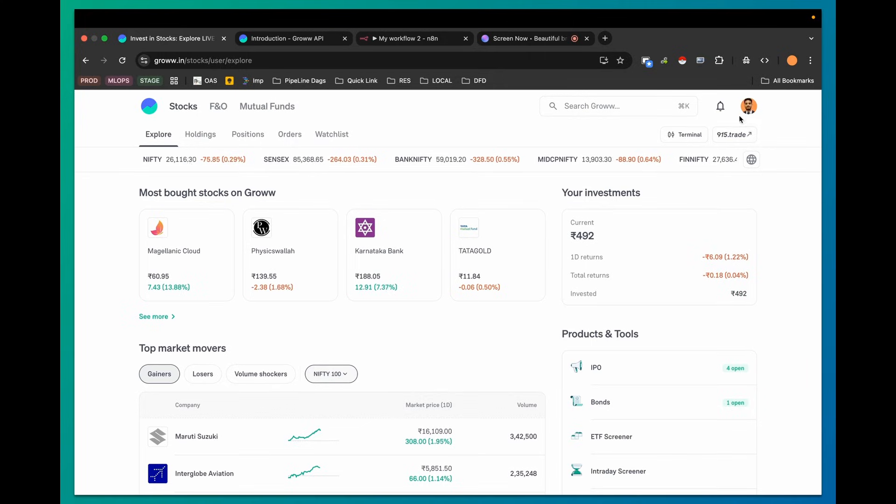
click(747, 108)
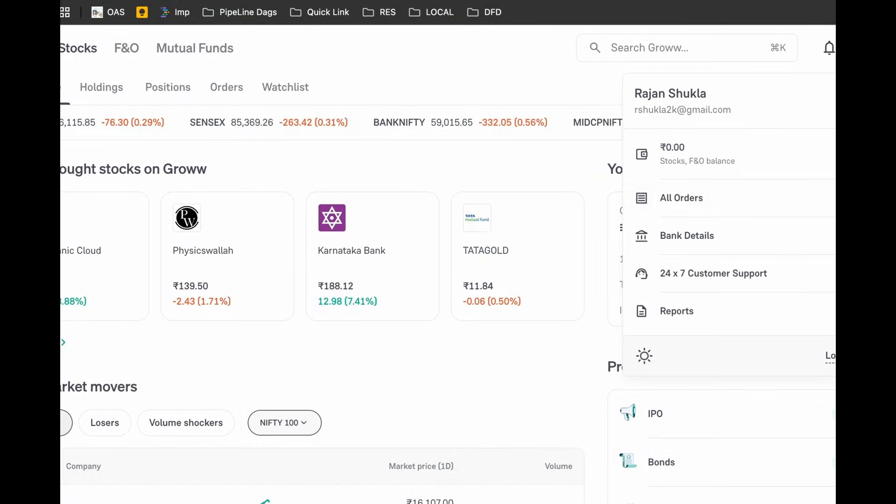
click(826, 125)
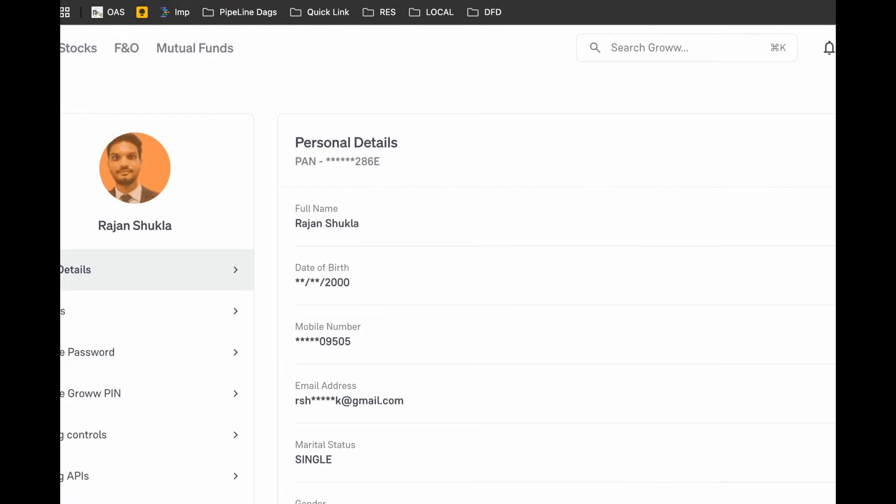
click(91, 487)
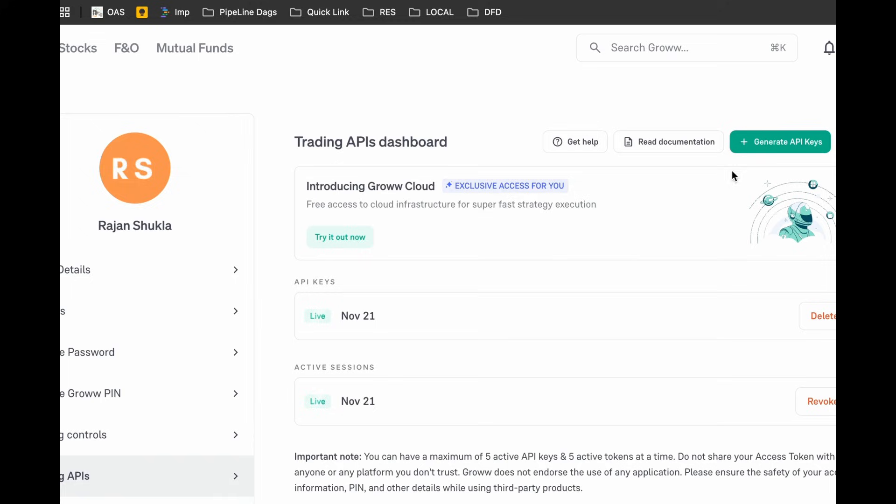
click(762, 147)
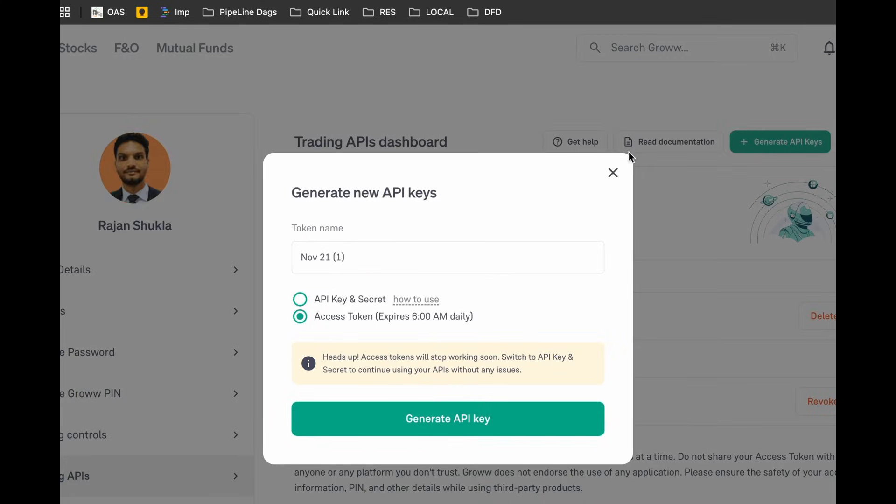
click(612, 173)
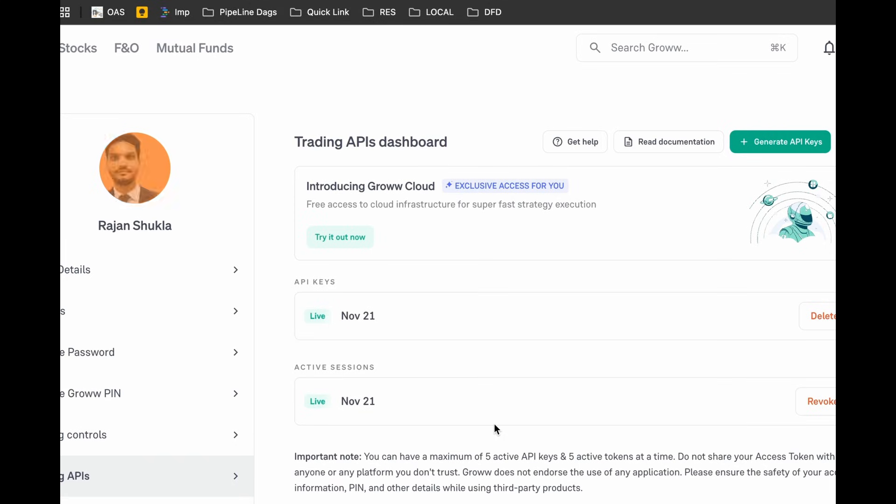
Step: Return to the Stocks section and review the list of shares under Holdings
click(74, 51)
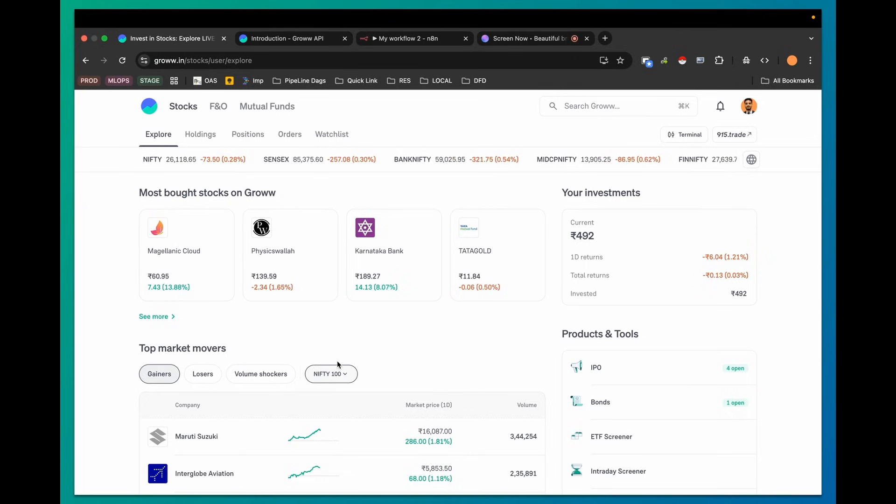
scroll(337, 360, down, 1)
scroll(337, 361, up, 1)
click(207, 135)
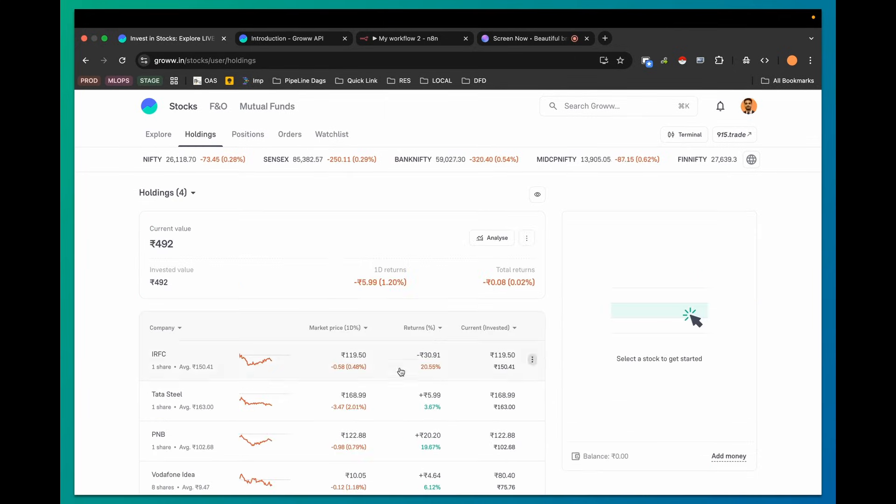
scroll(400, 371, down, 5)
scroll(399, 369, up, 3)
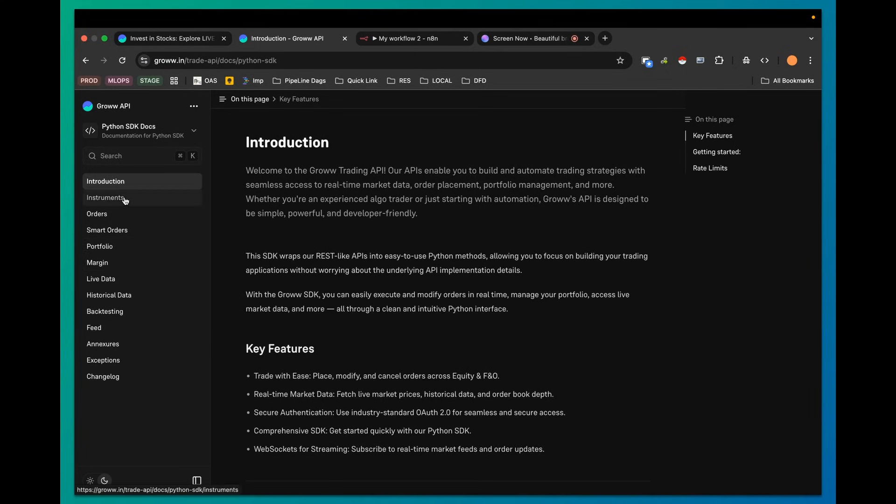
Step: Switch the Groww API documentation to the cURL docs and select the Get Holdings request on the Portfolio page
click(107, 246)
scroll(191, 169, down, 1)
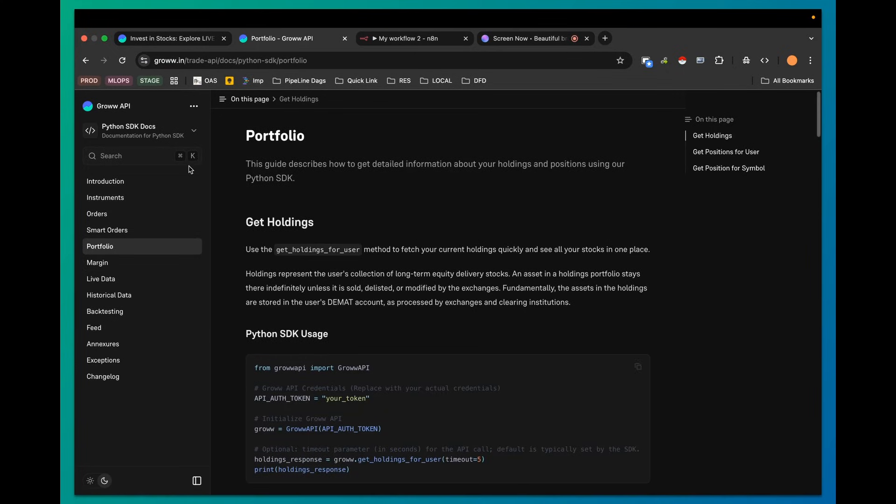
click(135, 130)
click(112, 179)
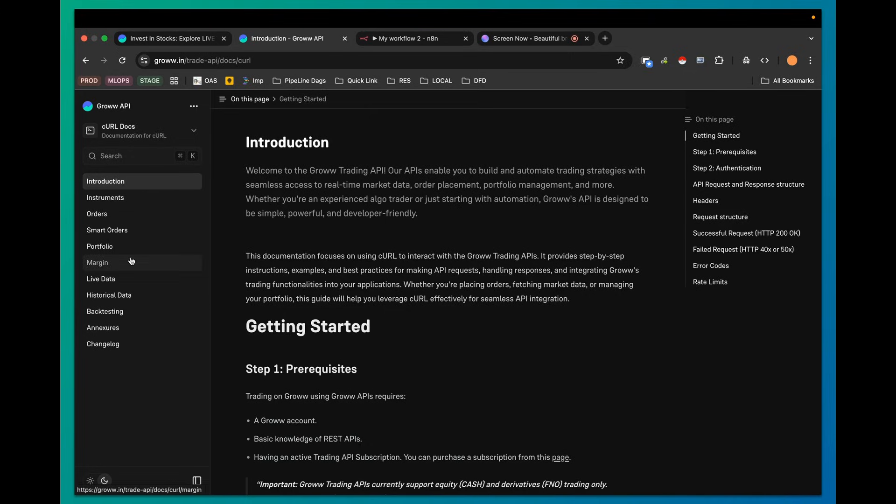
click(119, 248)
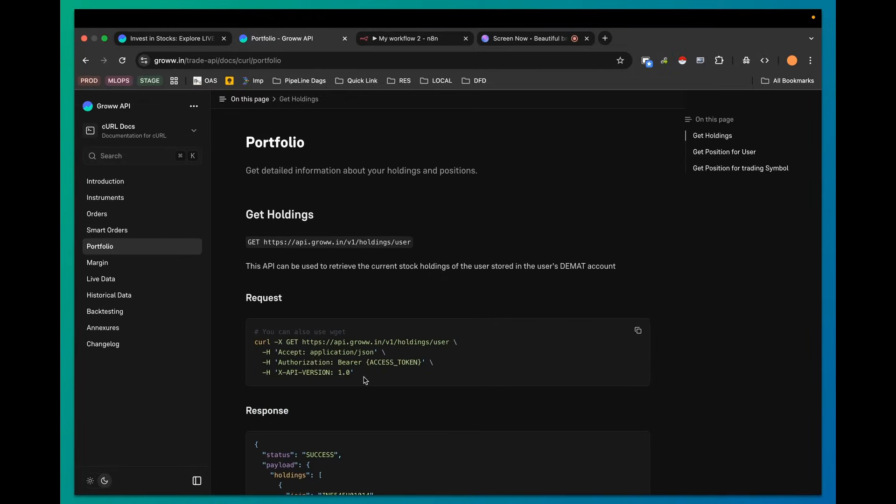
drag(365, 380, 249, 344)
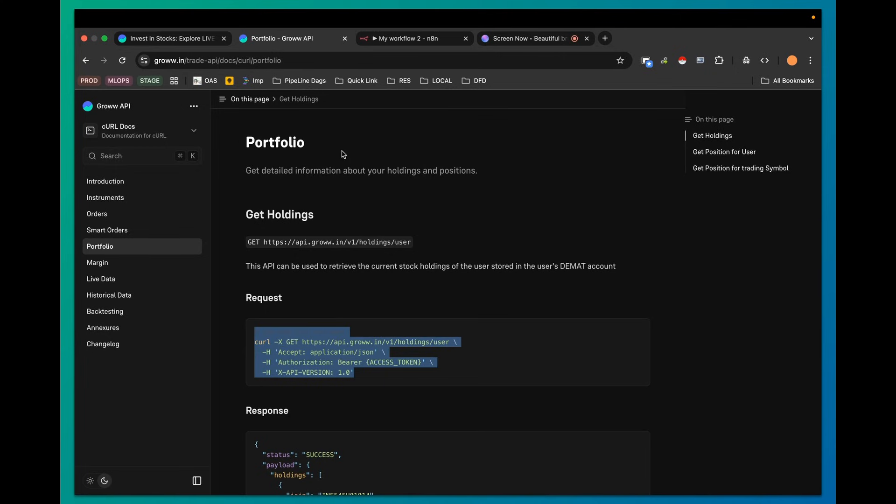
Step: Switch to the n8n workflow, view the manual trigger node's details, and return to the canvas
click(396, 40)
double_click(192, 274)
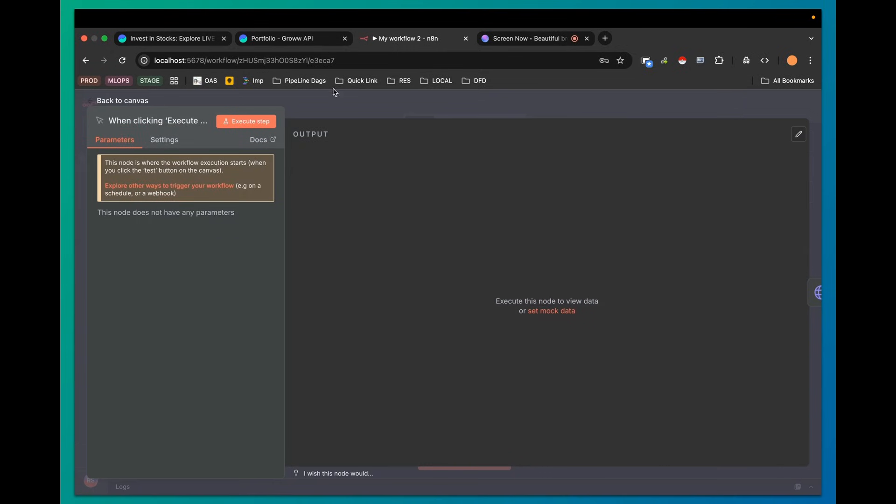
click(92, 101)
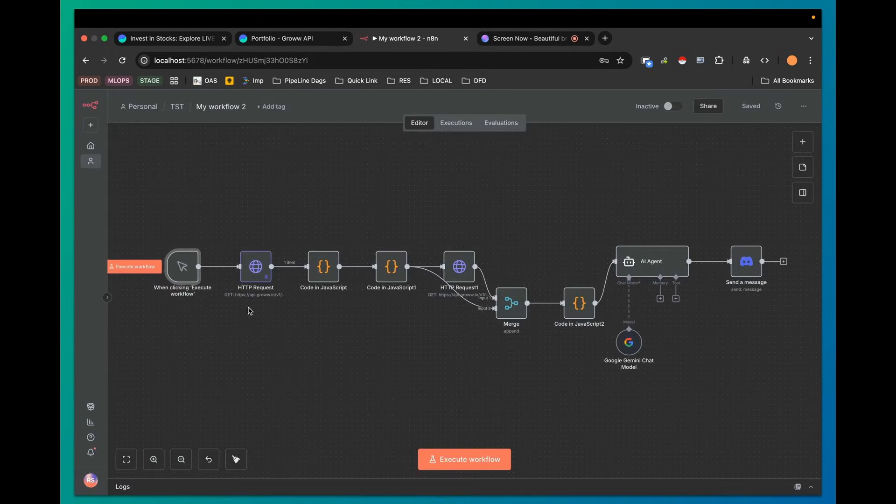
Step: Unpin the output data of the first HTTP Request node and review its cURL import dialog and header parameters
double_click(255, 267)
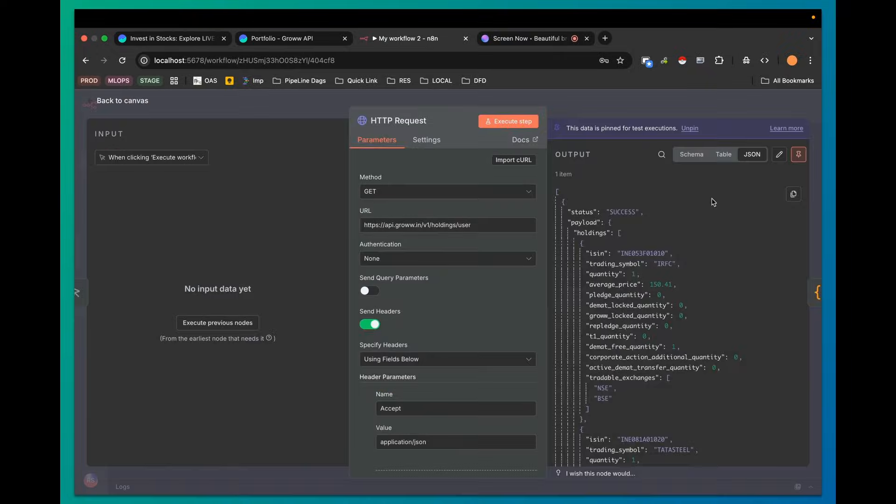
click(785, 152)
click(512, 159)
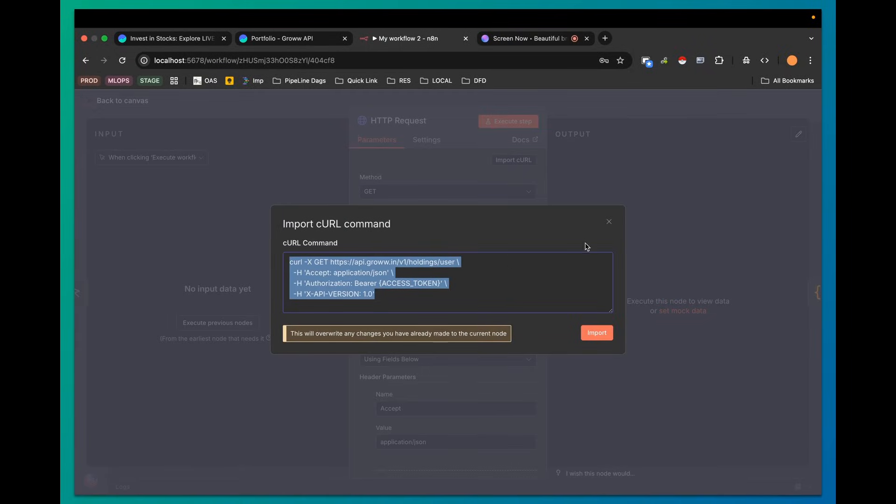
click(609, 223)
scroll(434, 335, down, 2)
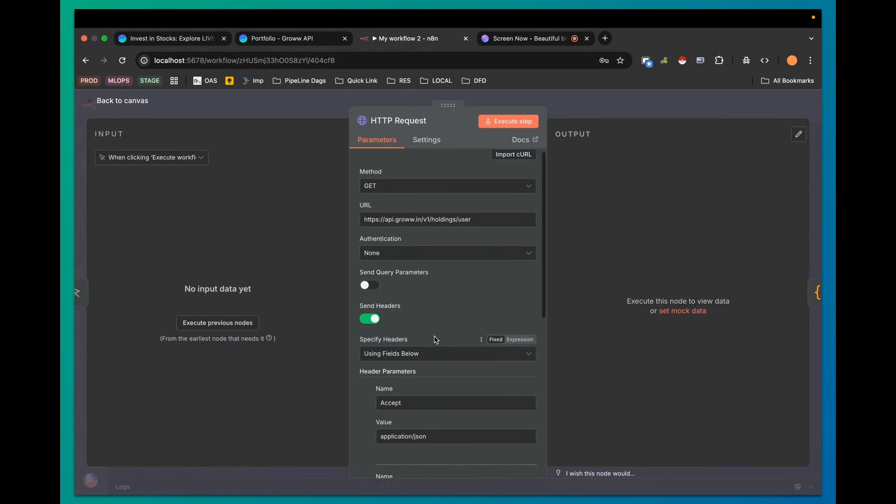
scroll(429, 450, down, 1)
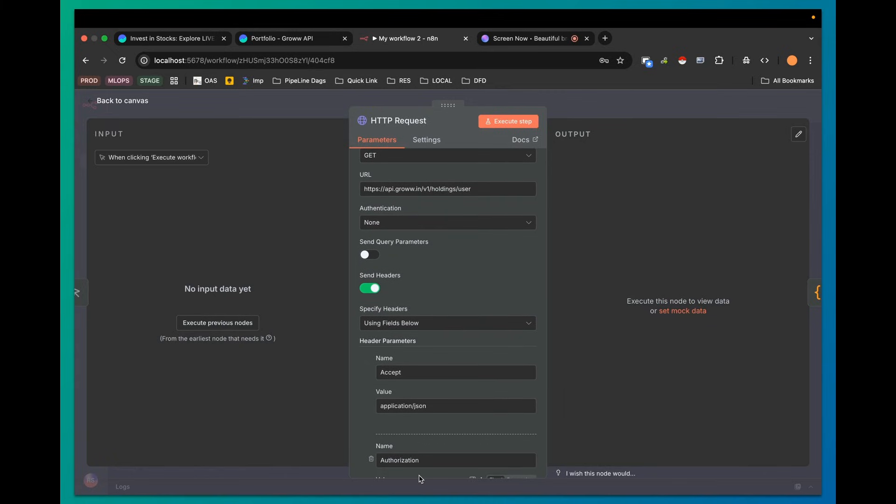
Step: Check the portfolio on the Groww holdings page and return to the HTTP Request node in n8n
click(280, 39)
click(177, 38)
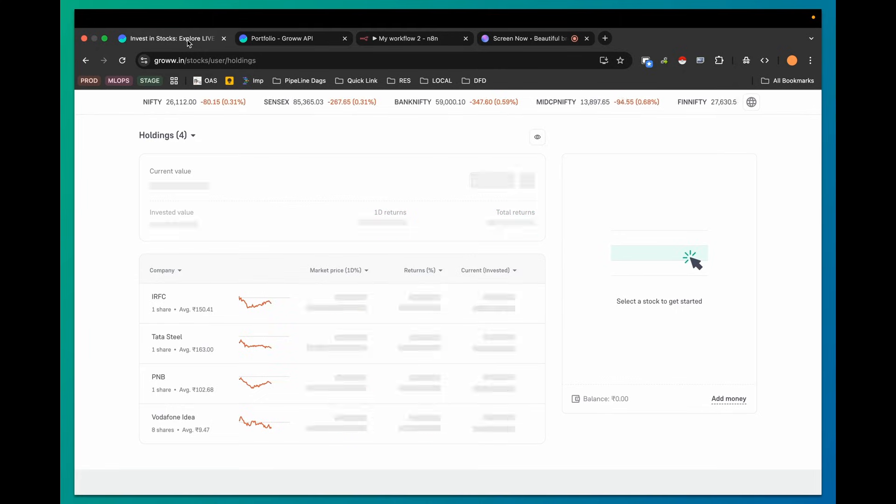
scroll(430, 216, up, 2)
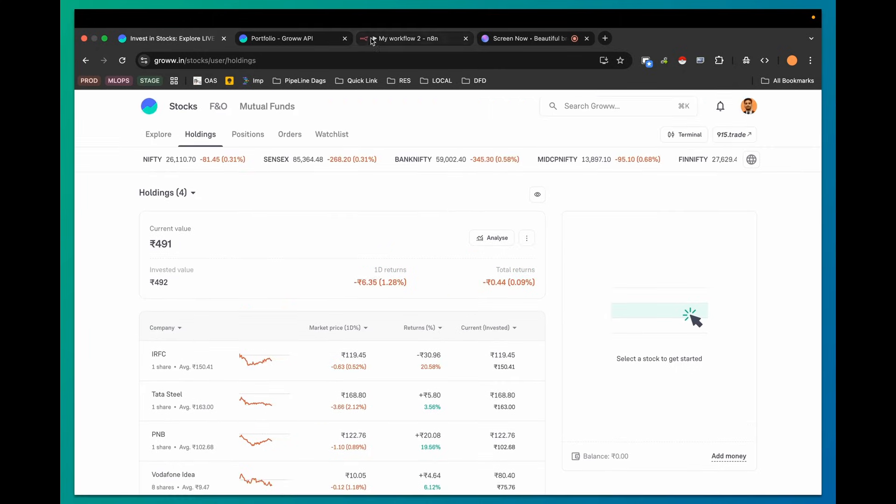
click(373, 41)
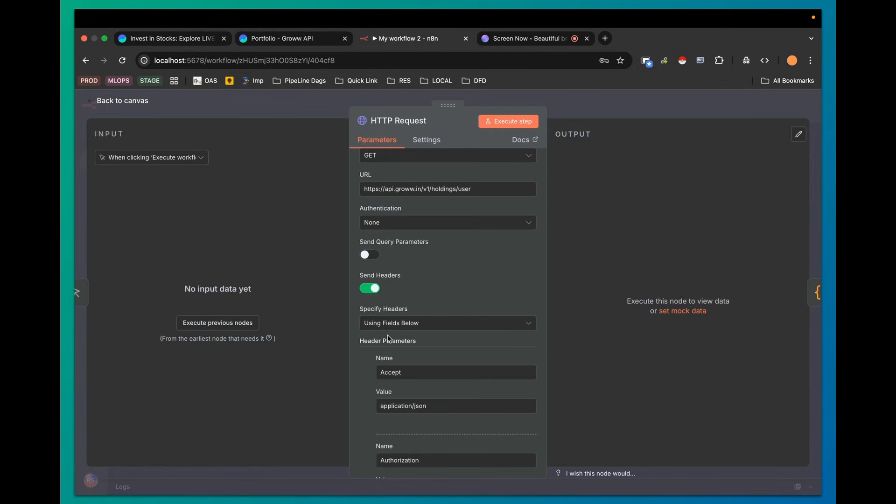
Step: Execute the HTTP Request step, show its output as a schema, and collapse all four holdings entries
click(510, 122)
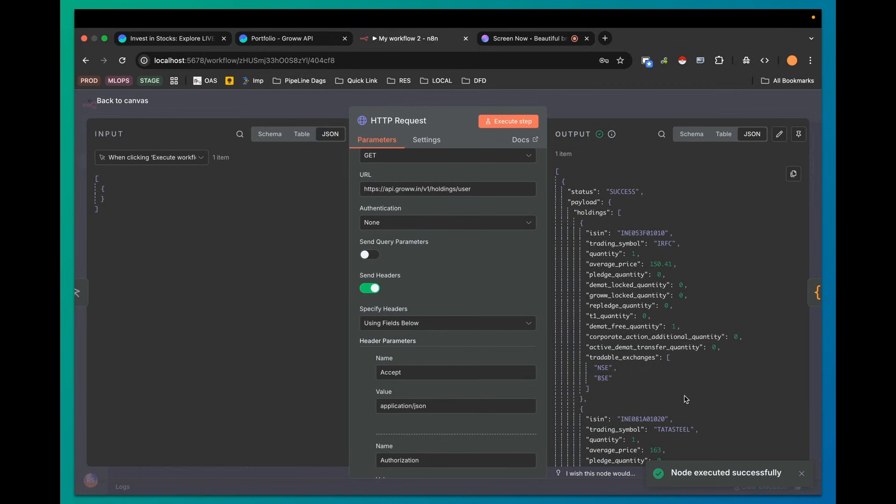
click(690, 134)
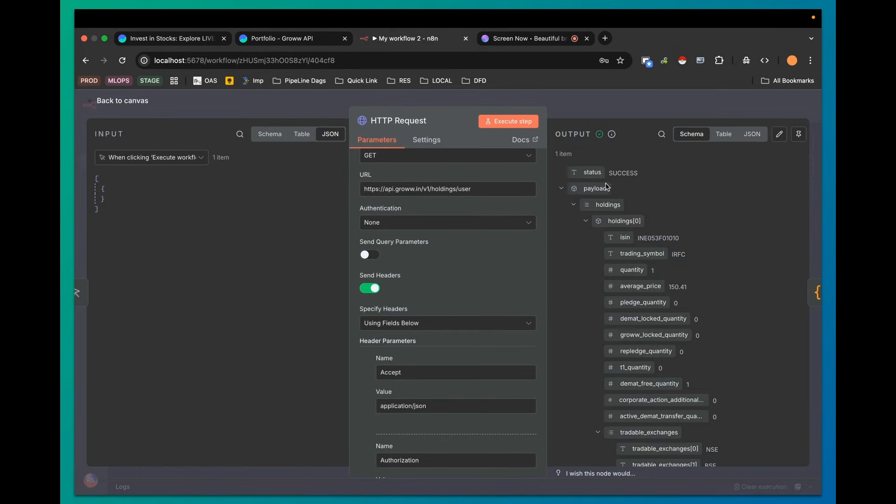
click(586, 221)
click(585, 237)
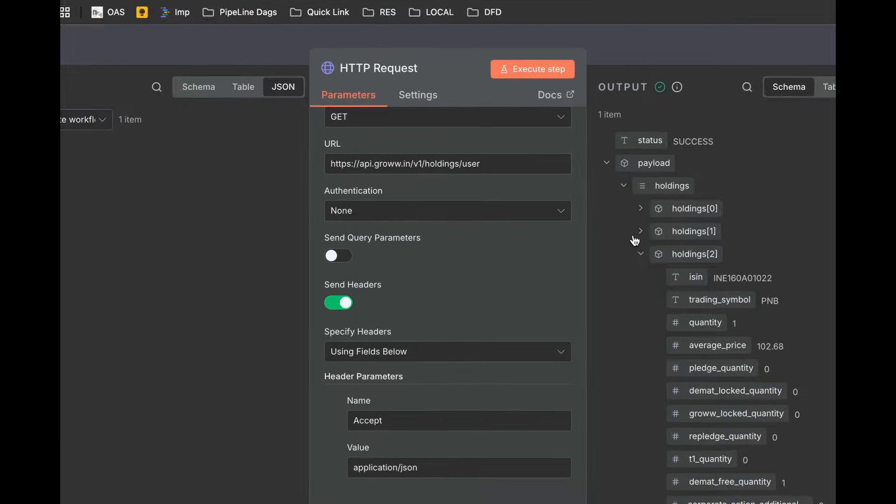
click(585, 254)
click(585, 270)
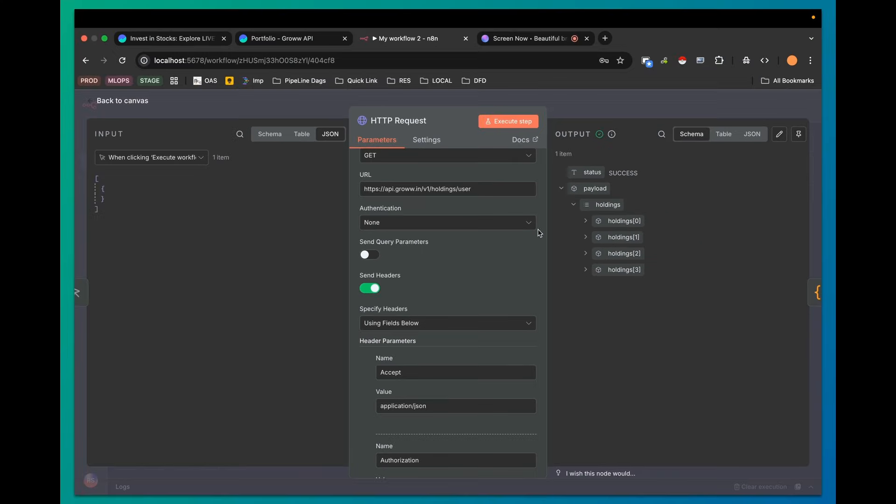
Step: Compare the collapsed holdings entries with the stock list on the Groww site, and switch back to n8n
click(183, 43)
scroll(274, 314, down, 5)
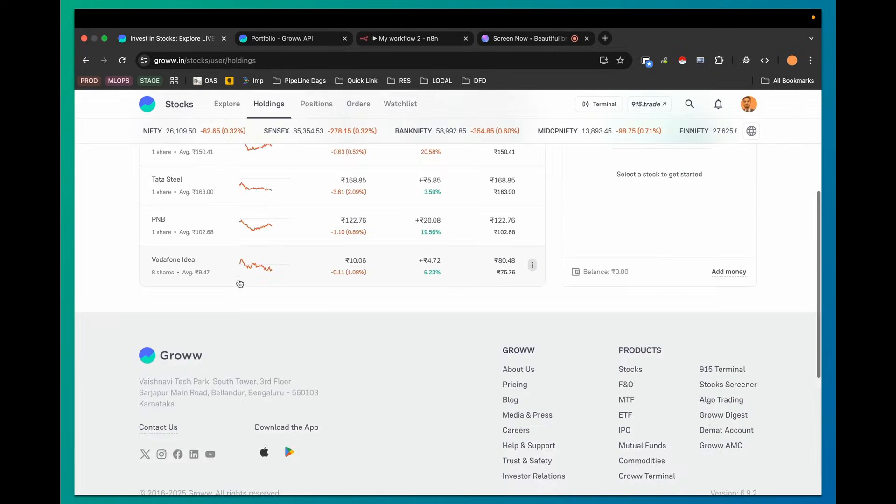
click(413, 39)
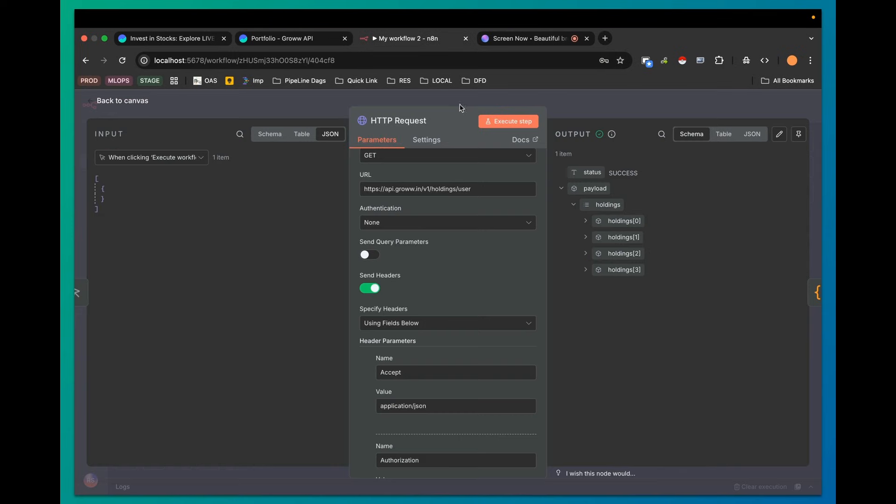
Step: Expand holdings[0] through holdings[3] in the output schema and examine each entry's trading symbol, quantity and average price
click(587, 221)
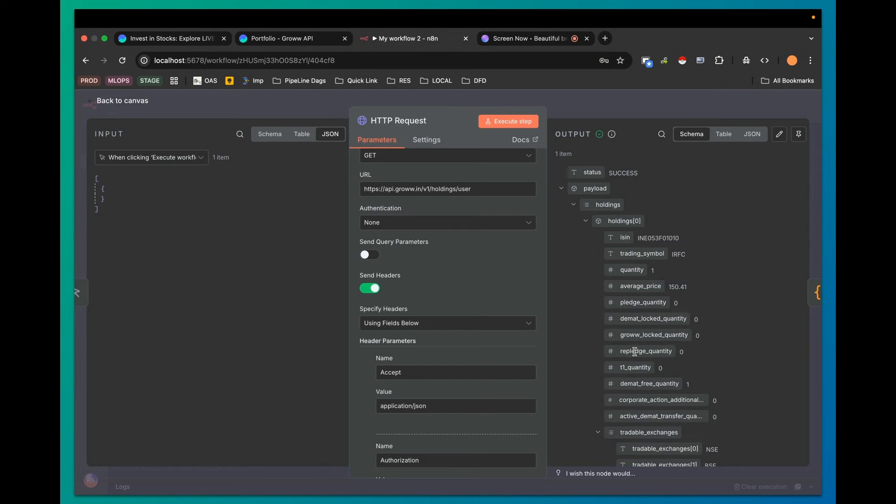
scroll(638, 377, down, 1)
scroll(638, 377, up, 1)
scroll(644, 364, down, 1)
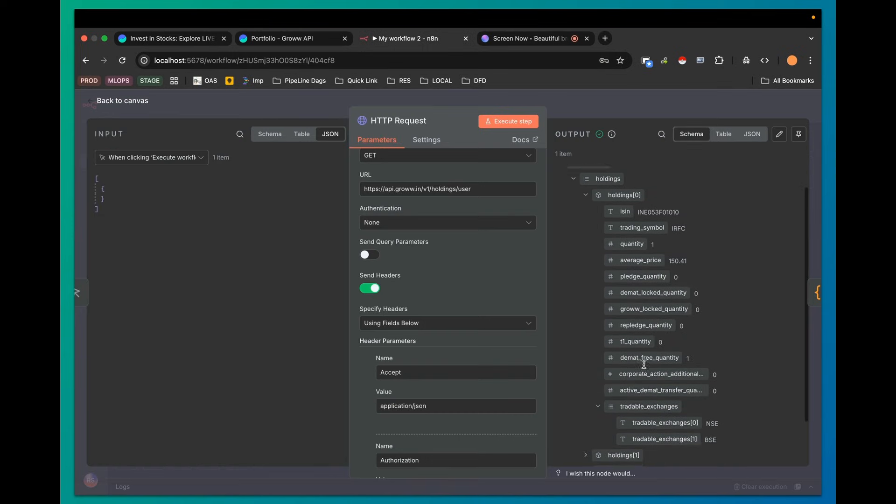
scroll(671, 435, up, 1)
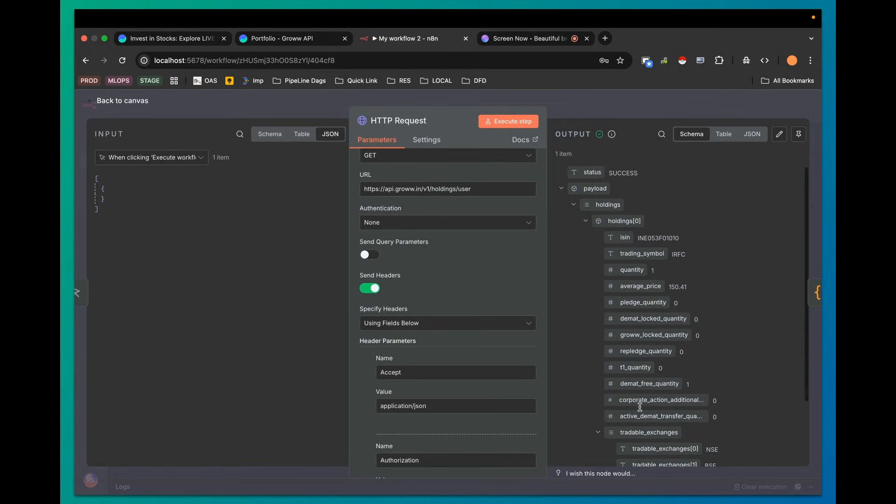
scroll(637, 346, down, 3)
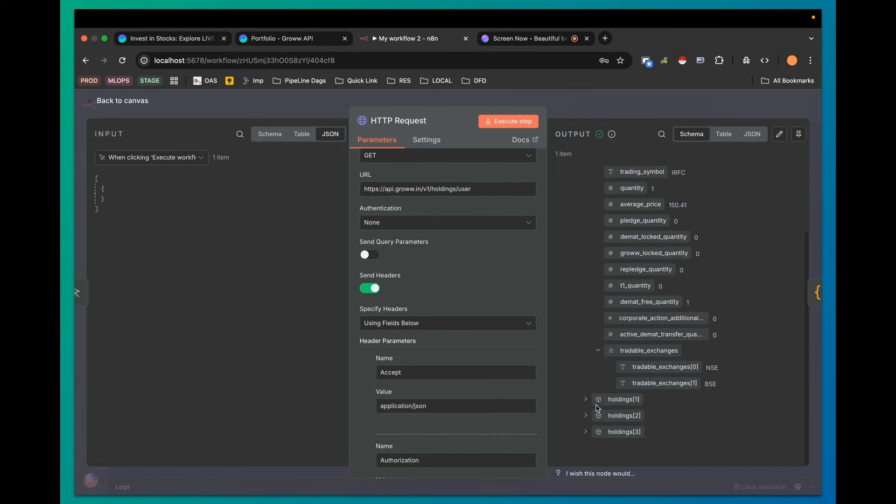
click(586, 402)
scroll(600, 400, down, 4)
scroll(599, 406, down, 4)
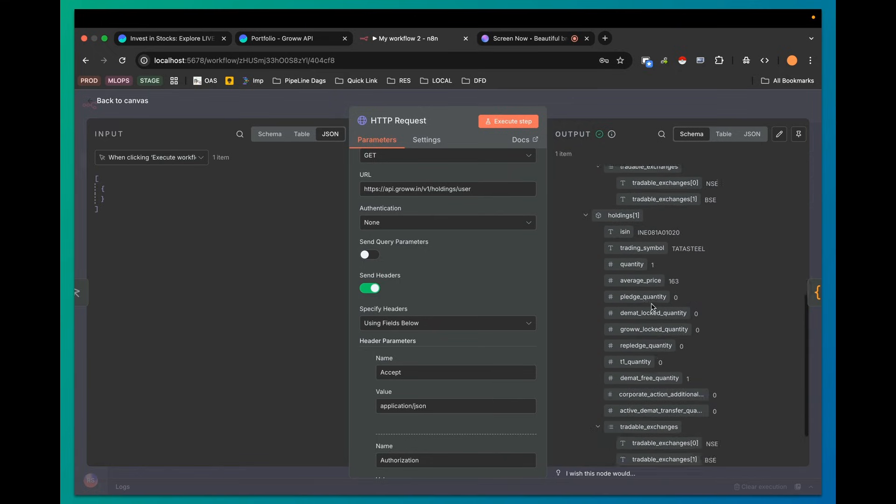
click(585, 415)
scroll(589, 424, down, 7)
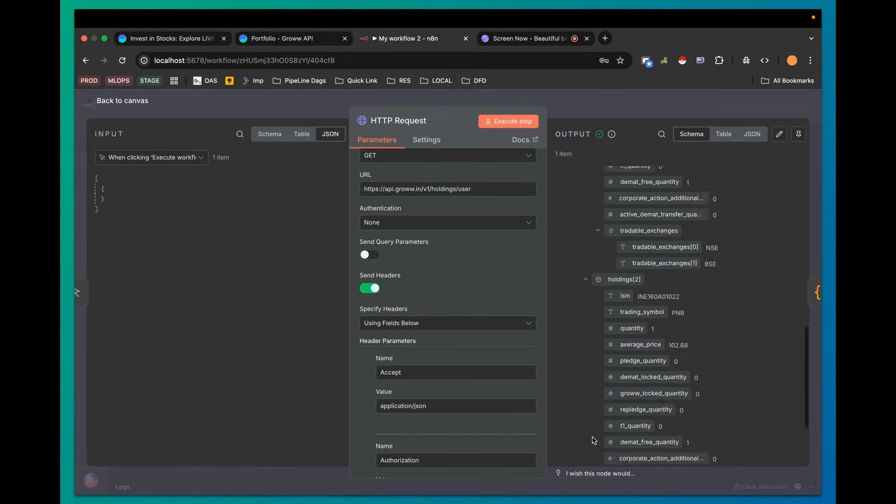
click(586, 432)
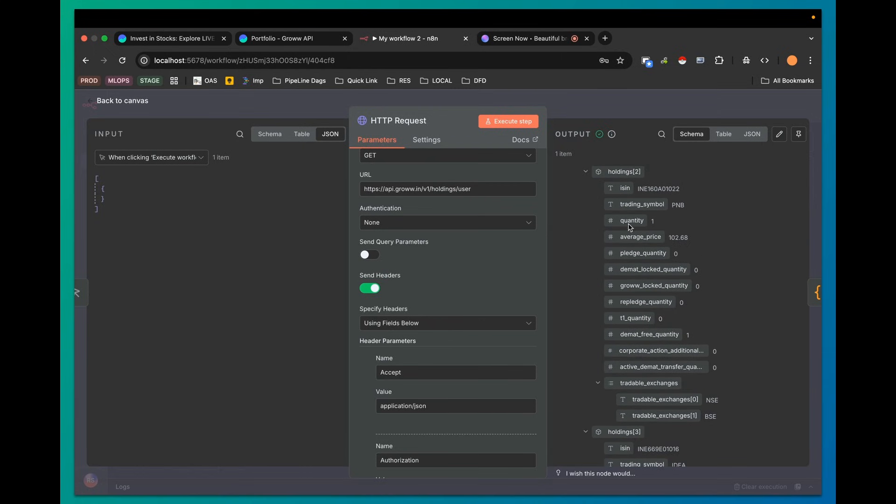
Step: Leave the HTTP Request node and open the Code in JavaScript node at the start of its script
click(91, 104)
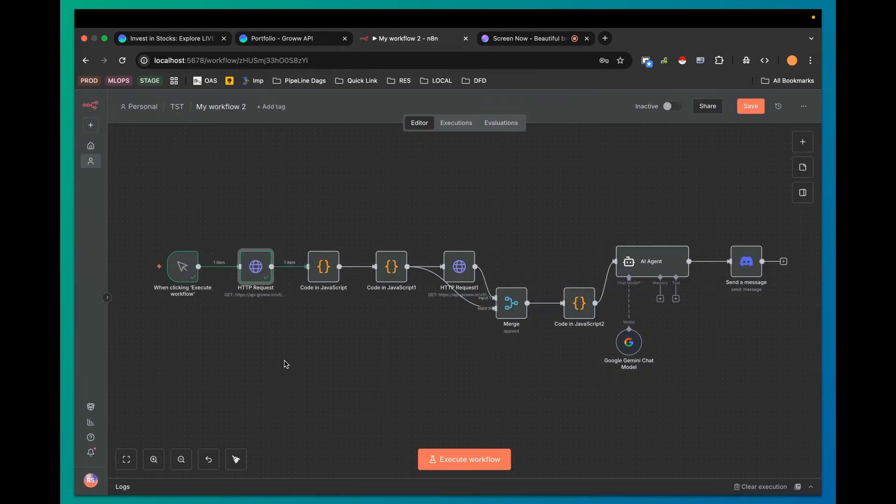
double_click(322, 269)
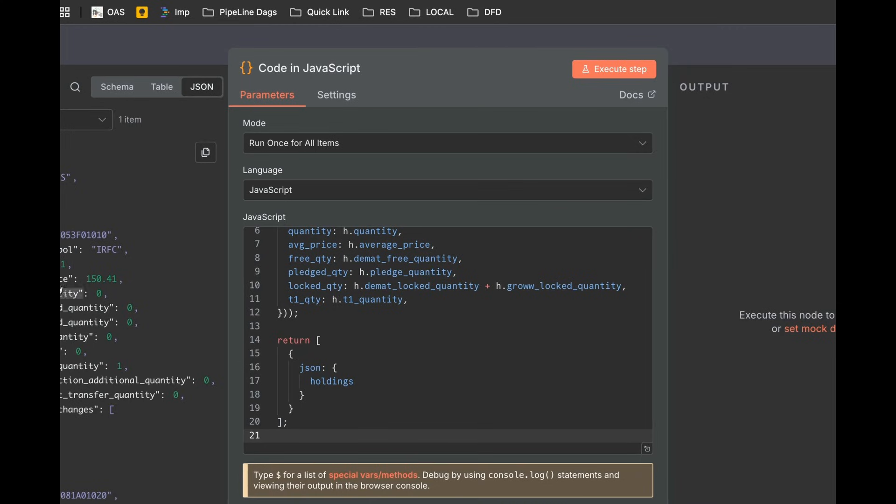
scroll(340, 353, up, 3)
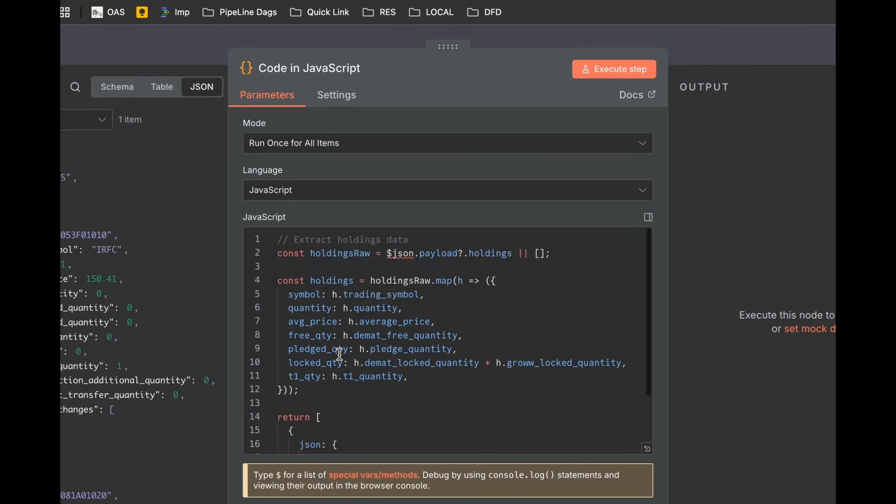
key(Escape)
double_click(262, 287)
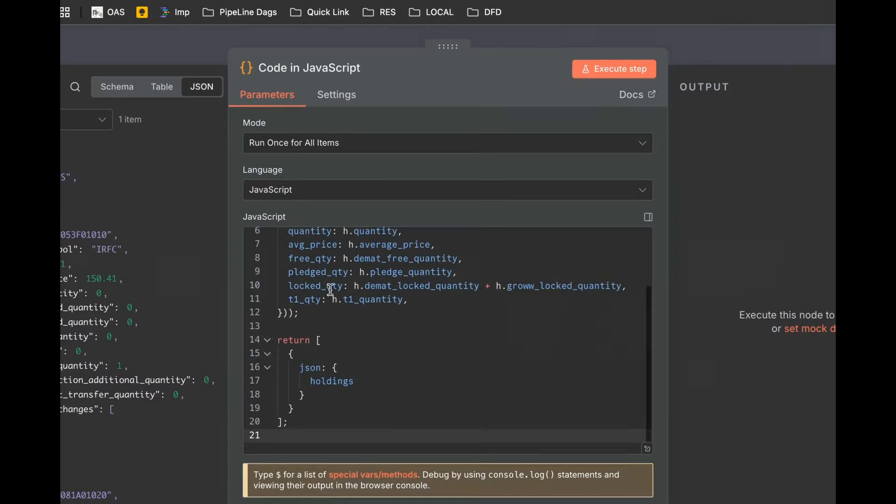
scroll(397, 327, up, 2)
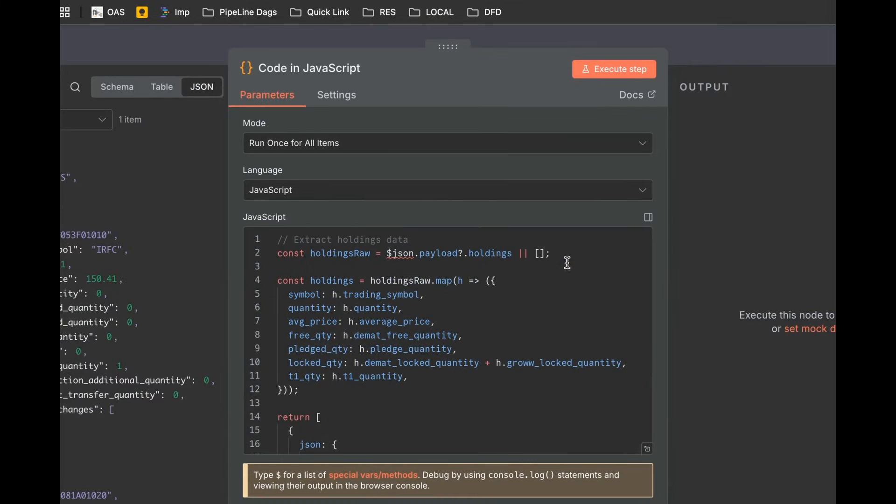
Step: Examine how the script reads holdingsRaw and maps the symbol, quantity, average price, free, pledged, locked and t1 quantity fields
drag(567, 263, 276, 254)
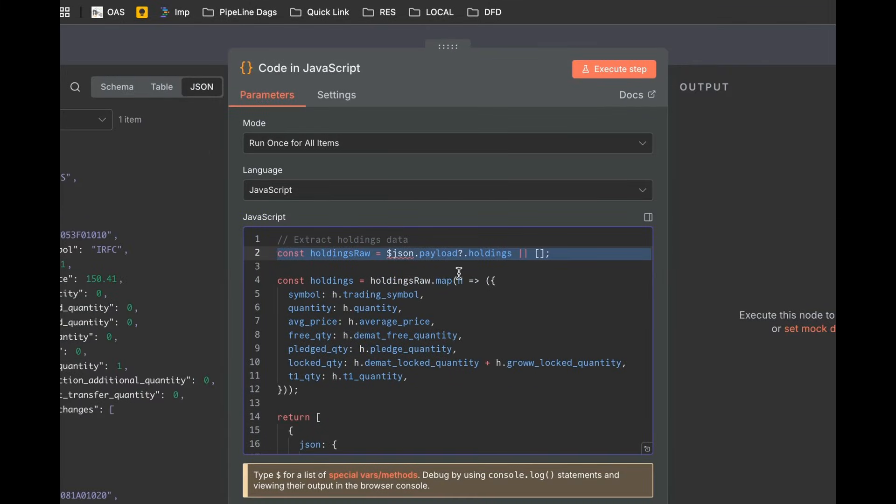
double_click(441, 281)
double_click(383, 295)
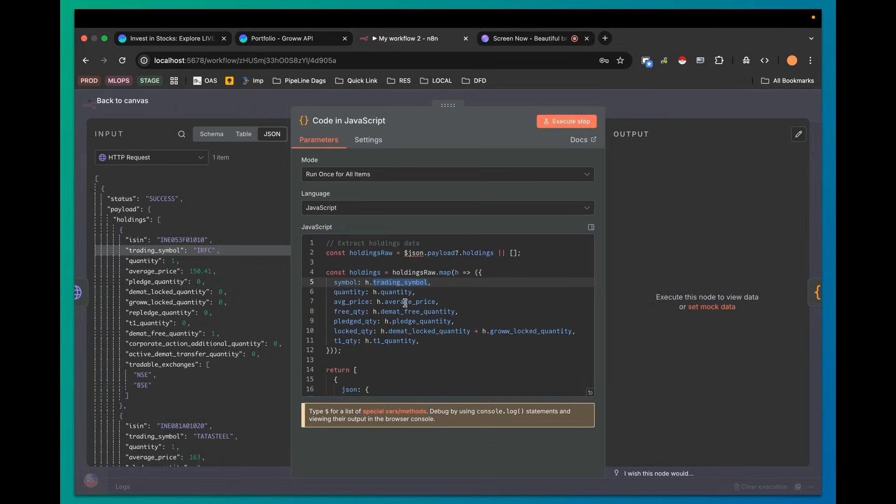
double_click(390, 291)
double_click(405, 301)
double_click(406, 311)
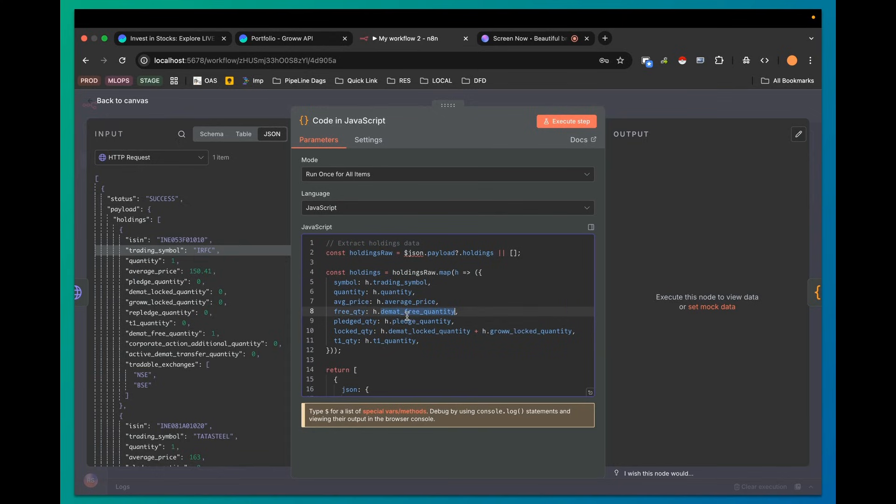
double_click(410, 321)
double_click(402, 341)
click(343, 331)
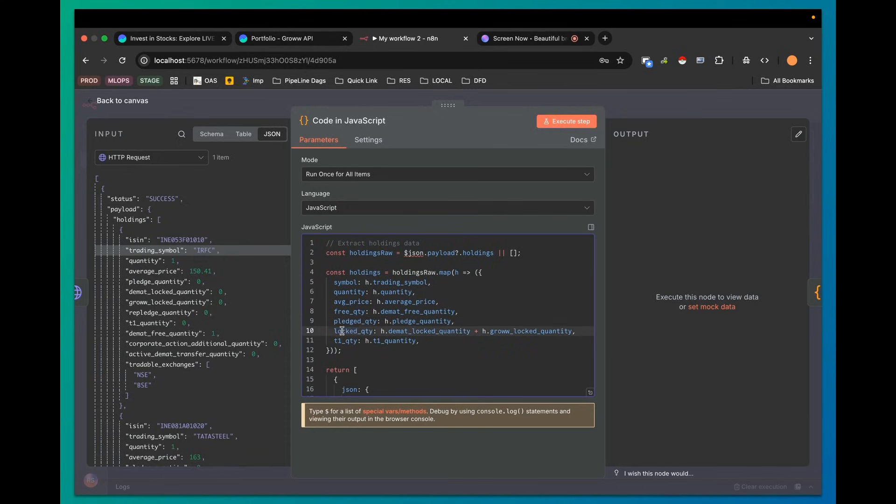
double_click(453, 331)
double_click(534, 330)
scroll(359, 368, down, 3)
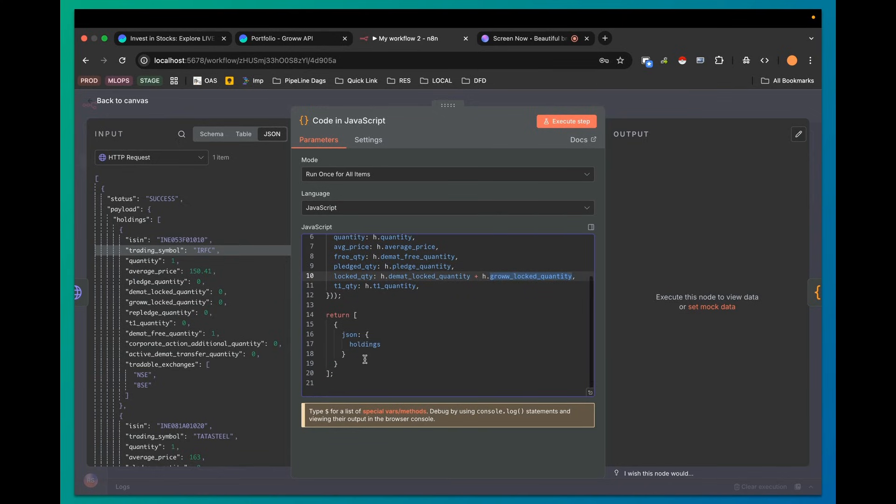
Step: Execute the Code in JavaScript step and compare its simplified holdings output with the Groww holdings page
click(565, 121)
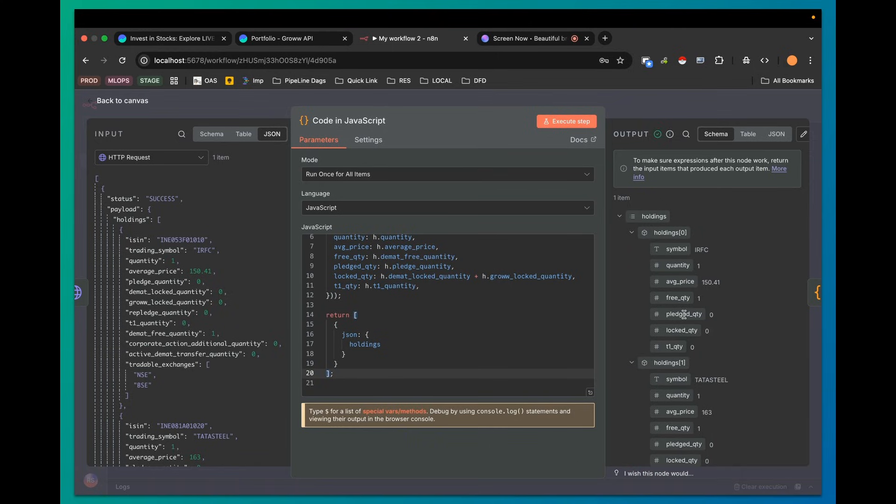
scroll(671, 296, down, 5)
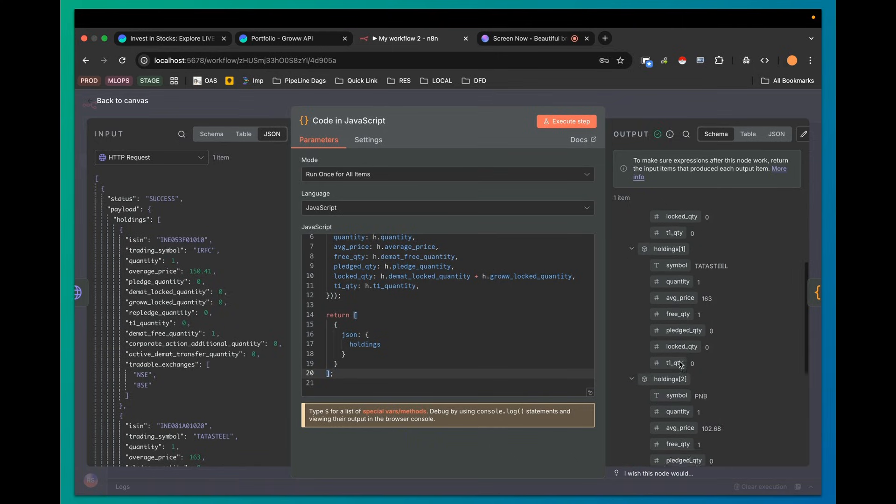
scroll(685, 358, down, 2)
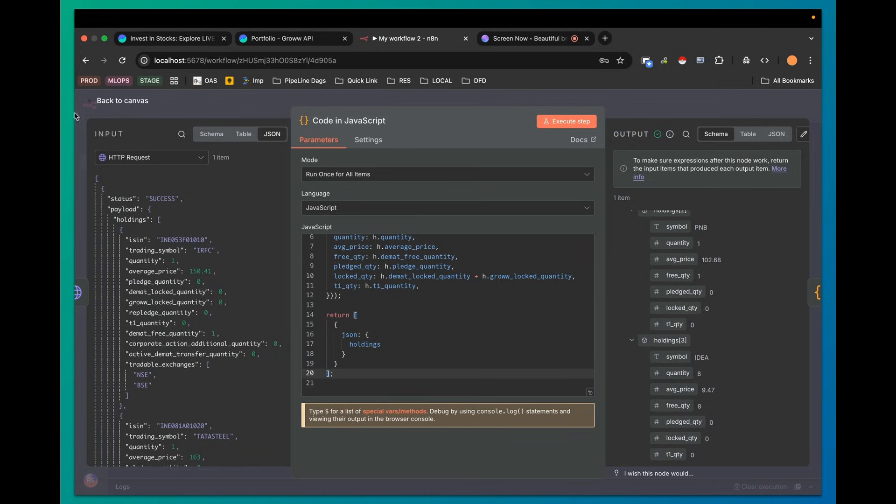
scroll(625, 299, down, 1)
scroll(662, 373, up, 2)
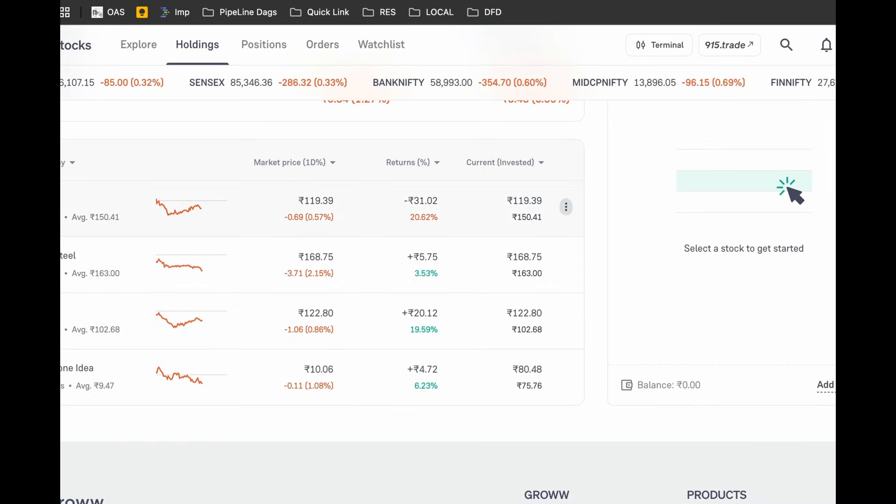
scroll(93, 304, down, 1)
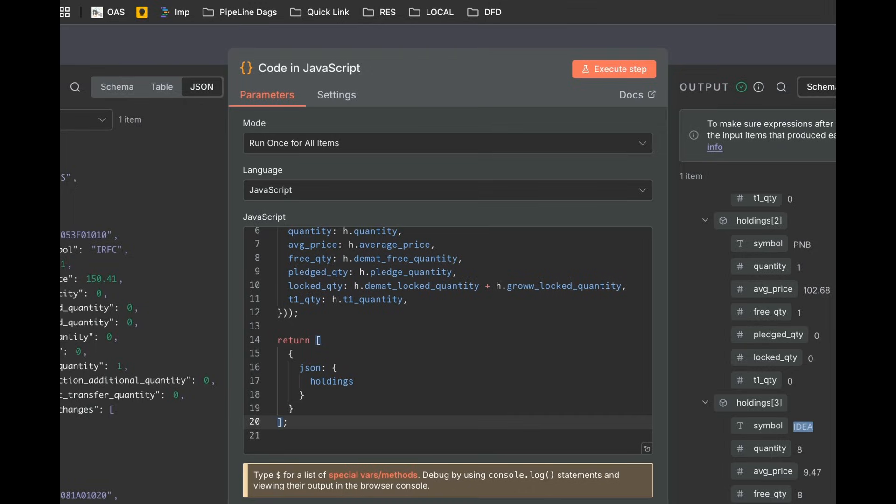
Step: Close the code node, read the Get Quote request and response on the Groww API Live Data docs page, and return to n8n
key(Escape)
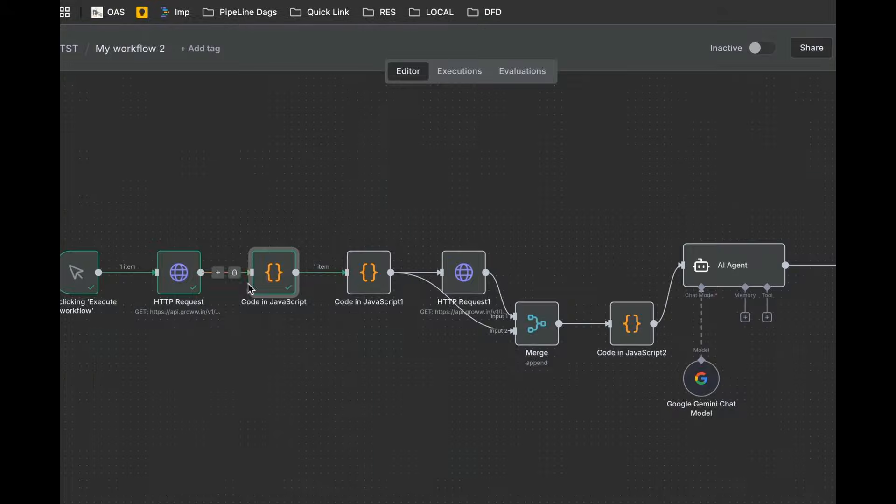
double_click(366, 288)
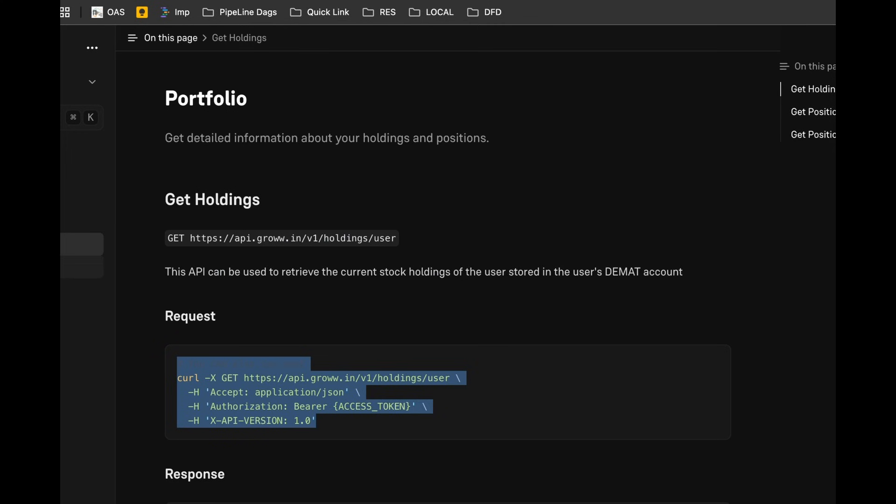
click(82, 290)
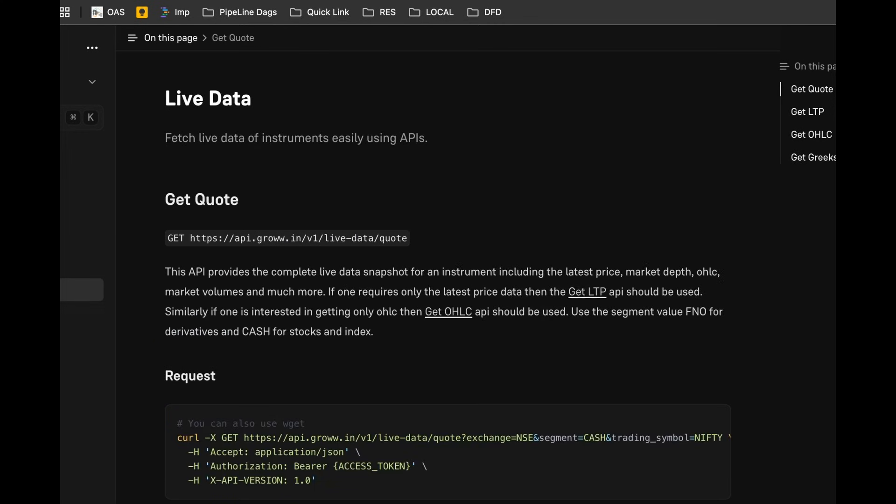
scroll(259, 446, down, 1)
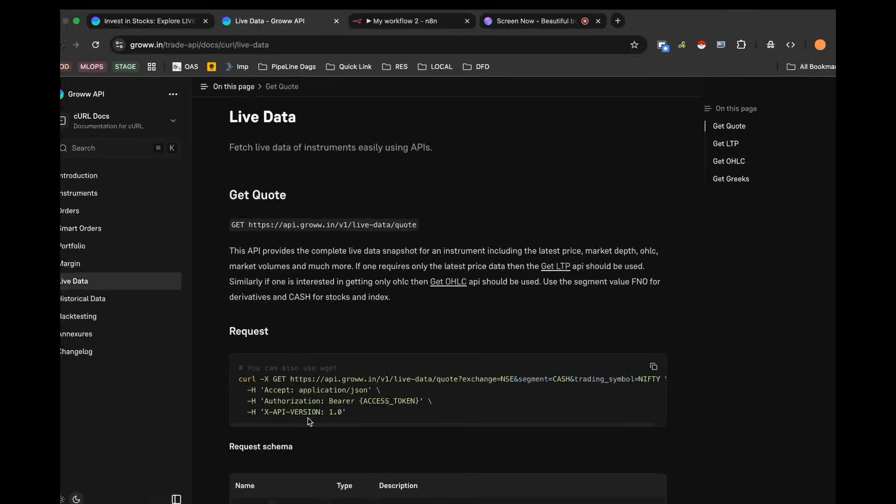
scroll(588, 391, down, 7)
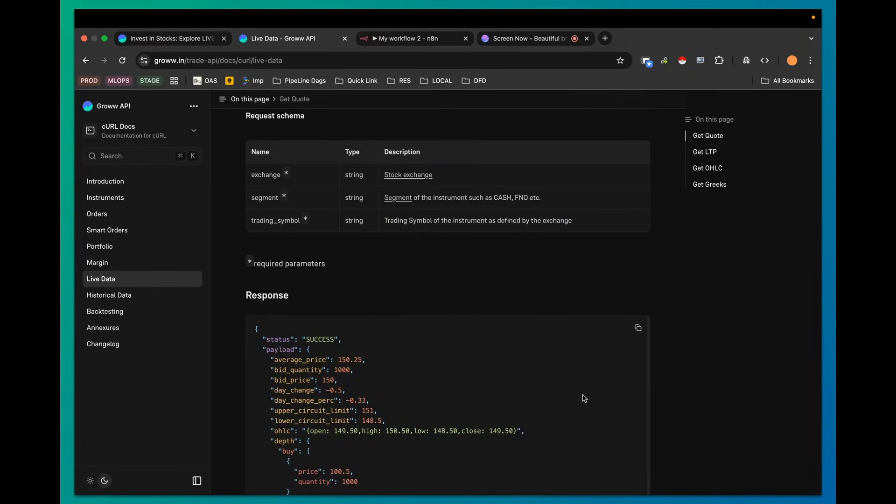
scroll(585, 398, down, 8)
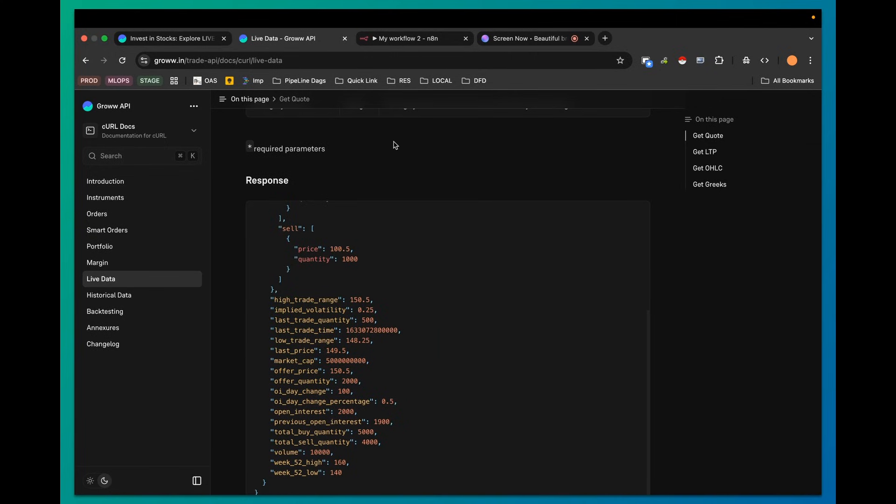
click(210, 37)
key(super+l)
click(359, 36)
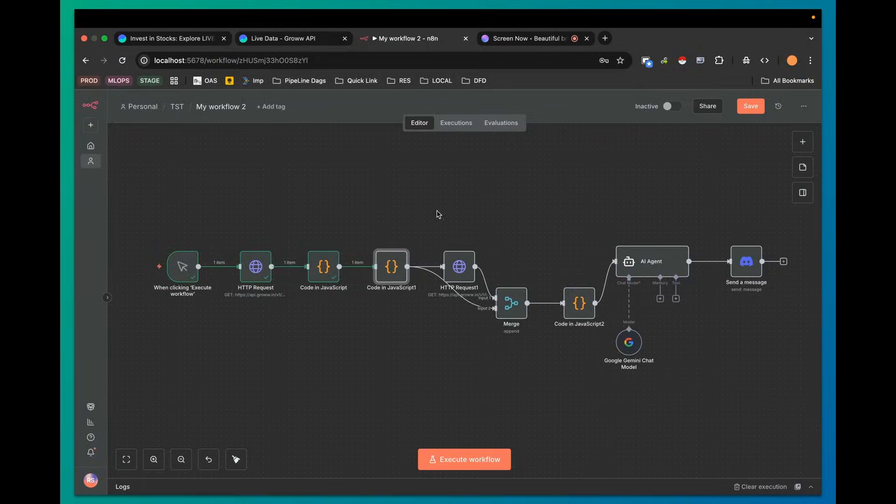
Step: Go back to the Live Data docs page and highlight the Get Quote cURL request
click(284, 38)
scroll(307, 243, up, 10)
scroll(307, 244, down, 1)
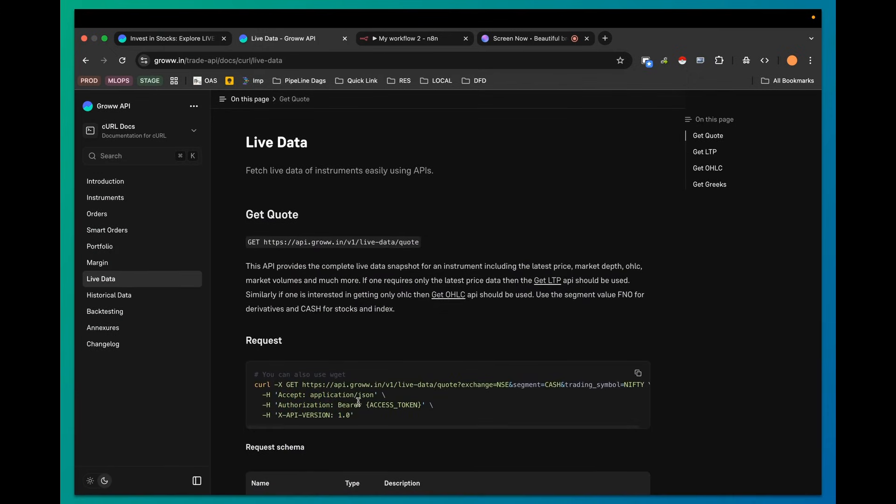
drag(363, 417, 244, 380)
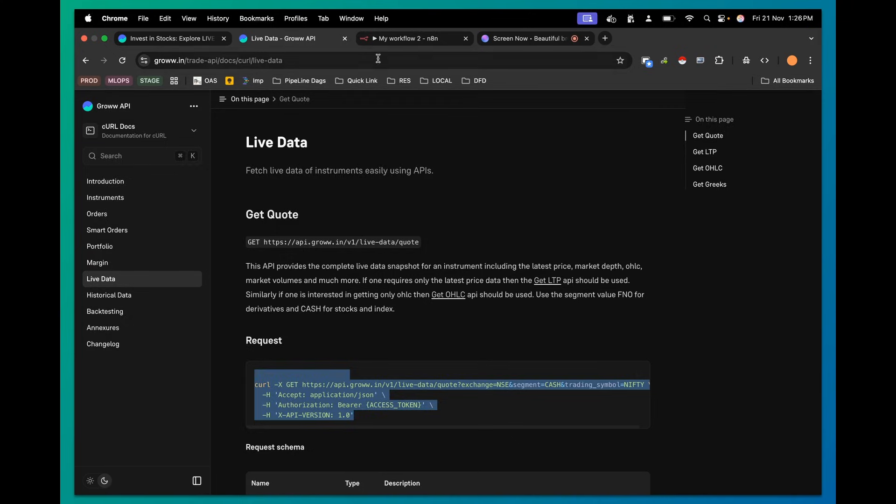
Step: Open the HTTP Request1 node in n8n, view its cURL import dialog for the live-data/ltp endpoint, and dismiss it without importing
click(404, 39)
double_click(450, 267)
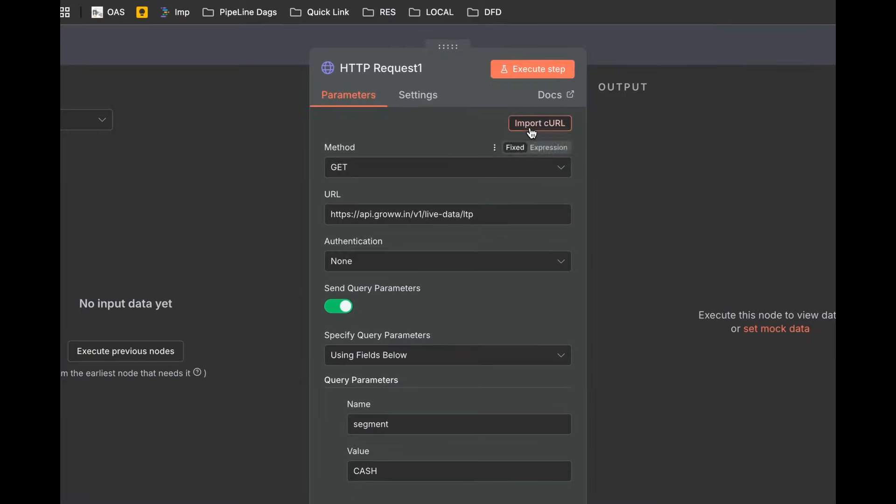
click(513, 160)
text(curl -X GET https://api.groww.in/v1/live-data/ltp?segment=CASH&exchange_symbols=NSE_RELIANCE,BSE_SENSEX \   -H 'Accept: application/json' \   -H 'Authorization: Bearer {ACCESS_TOKEN}' \   -H 'X-API-VERSION: 1.0')
click(673, 209)
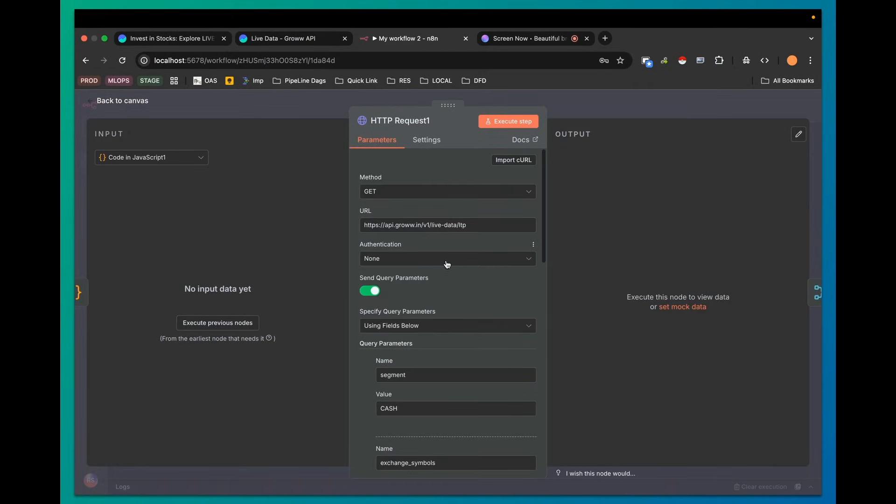
Step: Examine the segment and exchange_symbols query parameters and their values in the HTTP Request1 node
scroll(405, 357, down, 1)
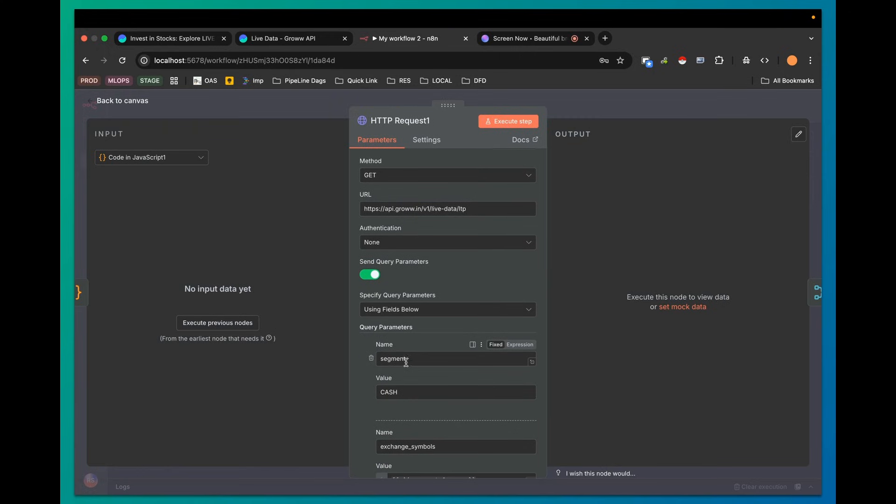
double_click(403, 359)
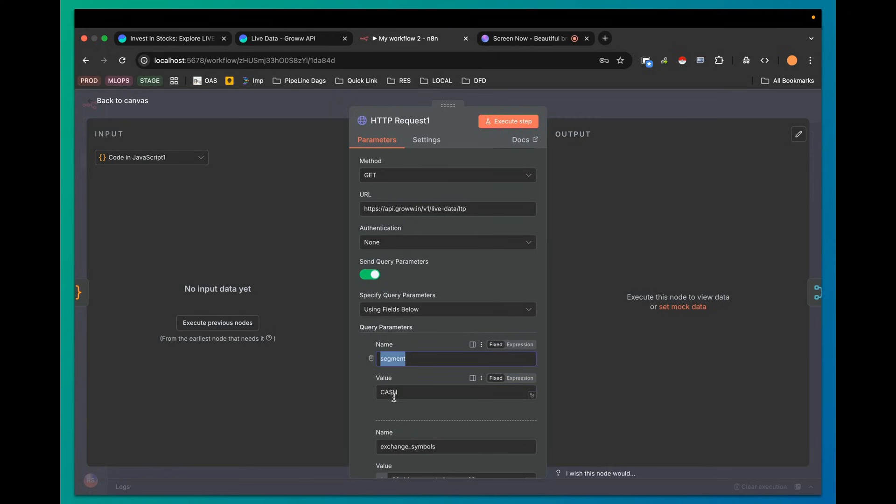
double_click(393, 393)
scroll(410, 420, down, 3)
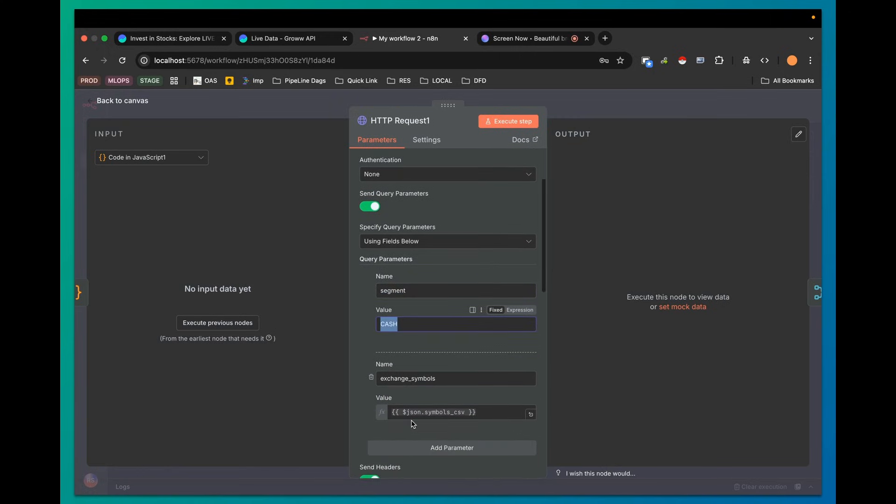
Step: Review the NSE symbol-building script in the Code in JavaScript1 node and execute the step to inspect its symbols_csv output
click(95, 106)
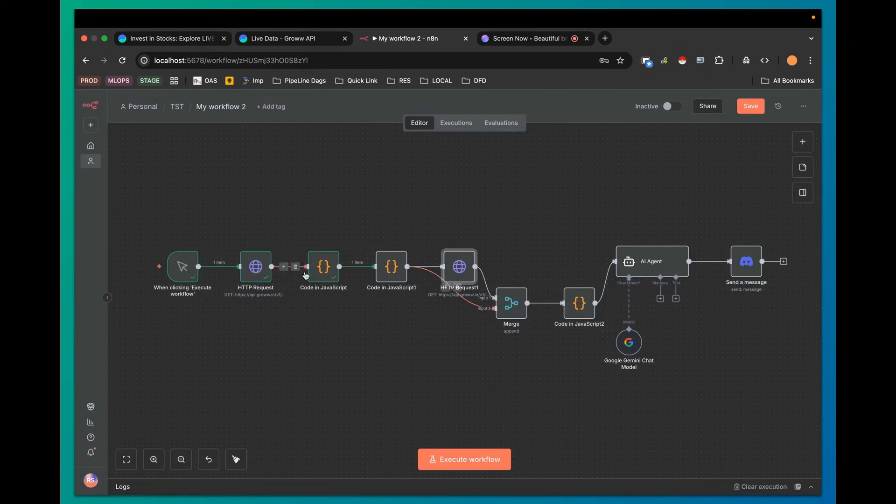
double_click(391, 267)
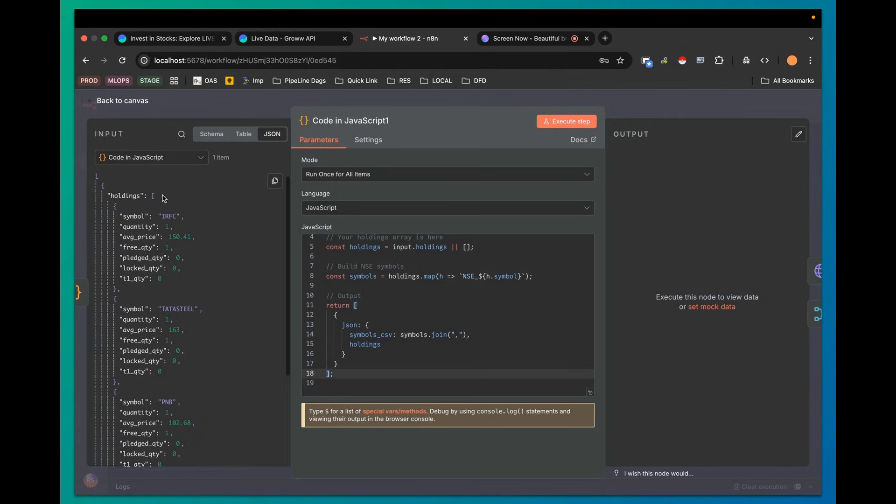
scroll(468, 333, up, 3)
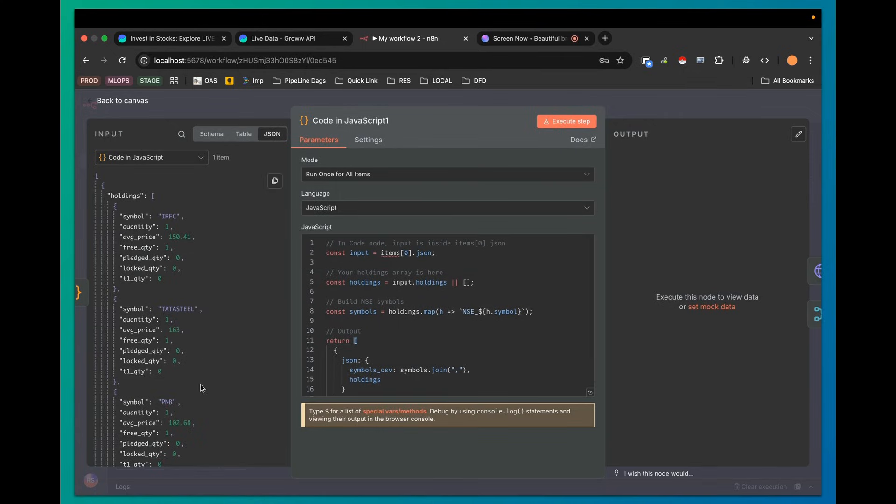
scroll(201, 388, down, 3)
scroll(201, 373, up, 3)
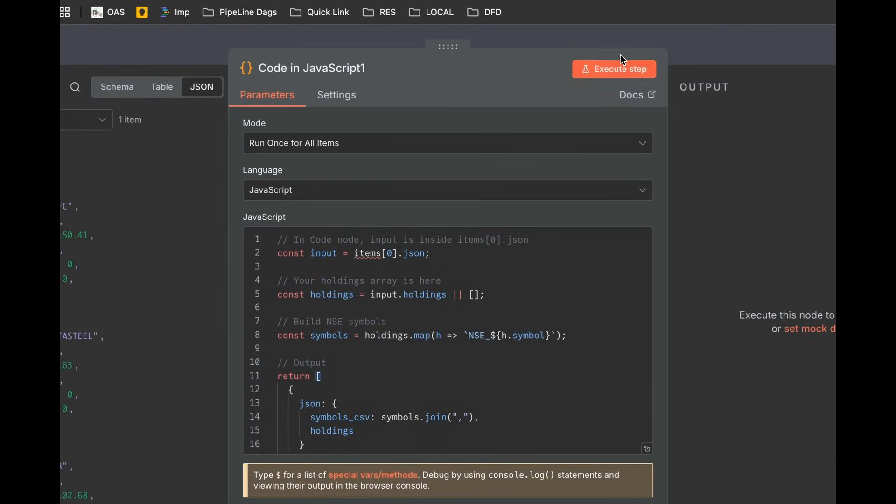
click(621, 63)
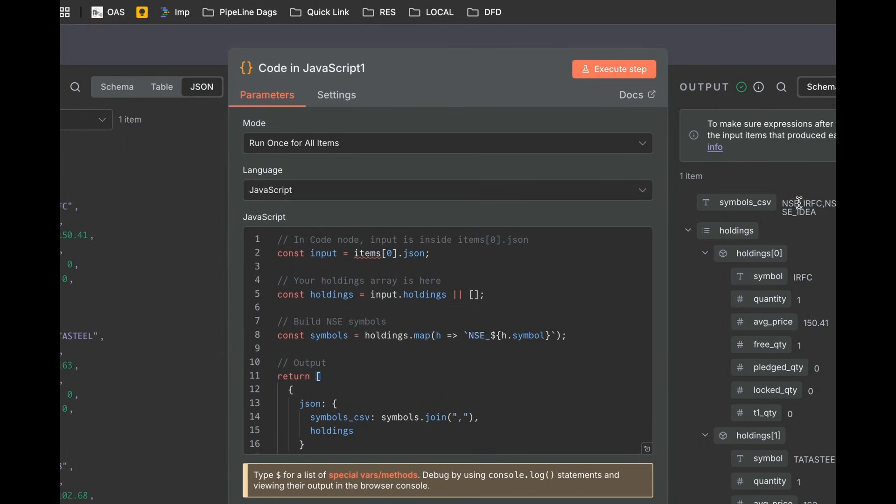
drag(825, 211, 780, 205)
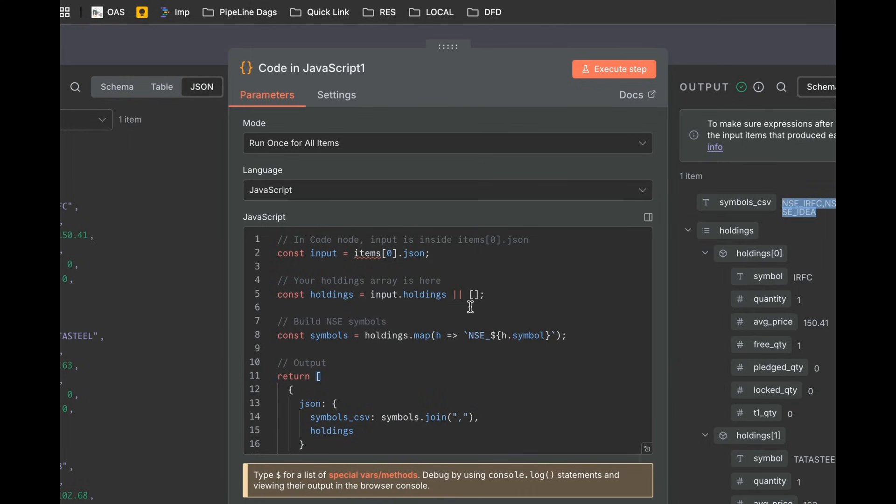
Step: Highlight each NSE-prefixed symbol in the symbols_csv output of the Code in JavaScript1 node, then return to the canvas
click(832, 218)
double_click(793, 207)
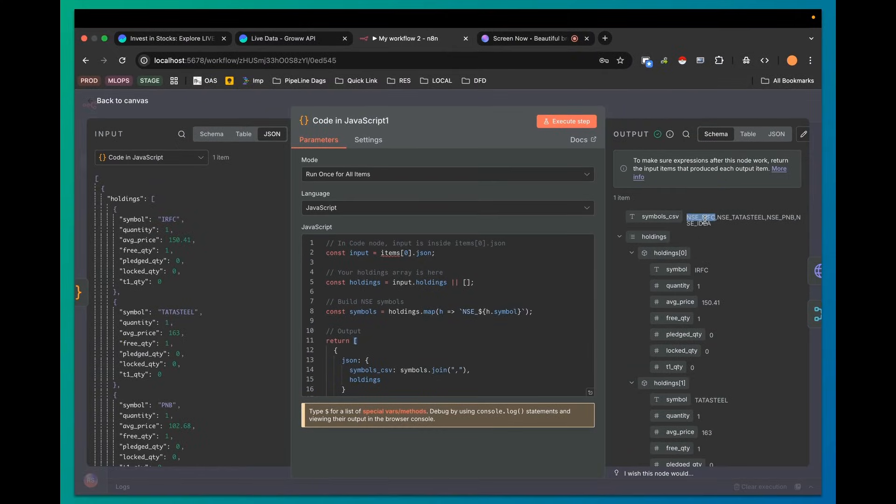
double_click(746, 219)
click(726, 221)
double_click(725, 220)
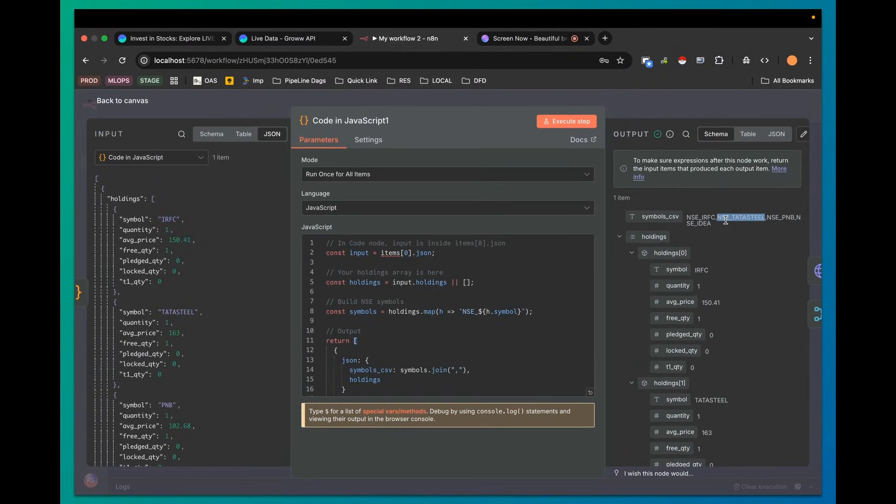
double_click(769, 218)
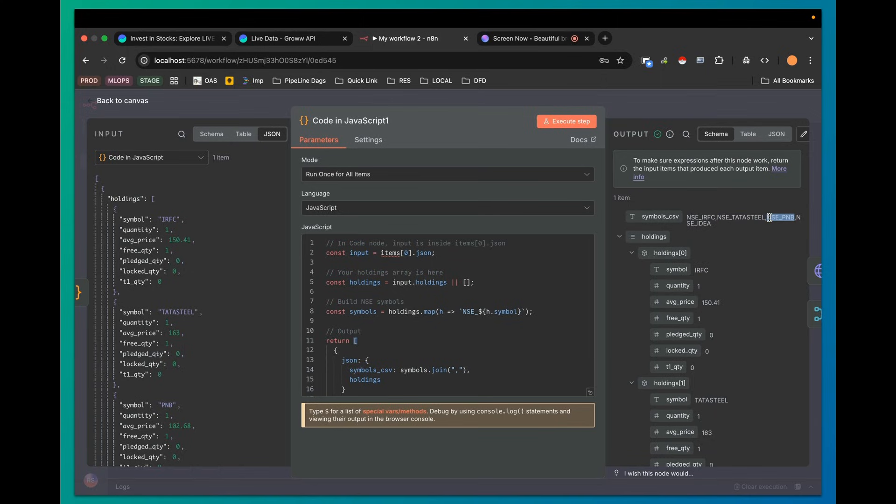
double_click(698, 223)
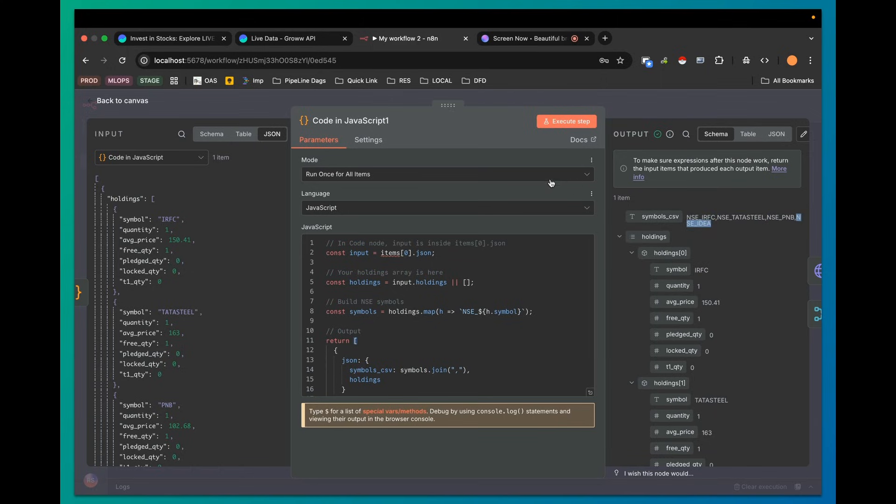
click(87, 103)
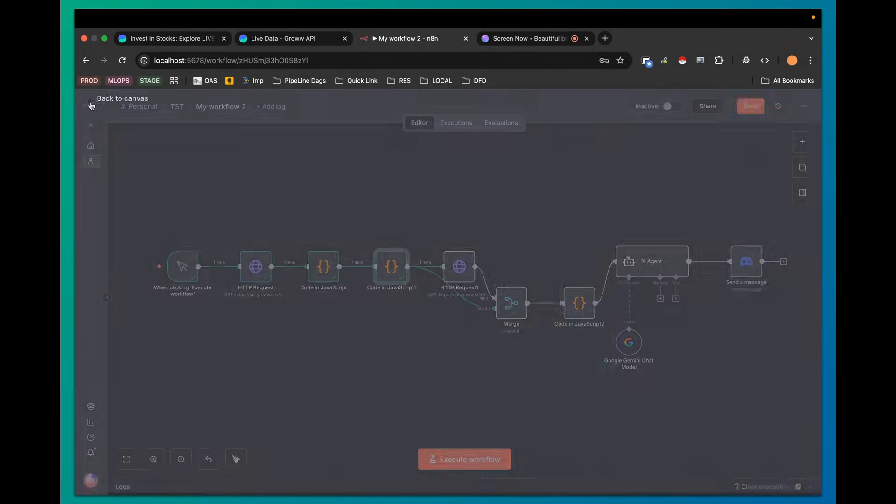
Step: Execute the HTTP Request1 node and highlight the live prices in its output payload, then return to the canvas
double_click(456, 257)
click(491, 122)
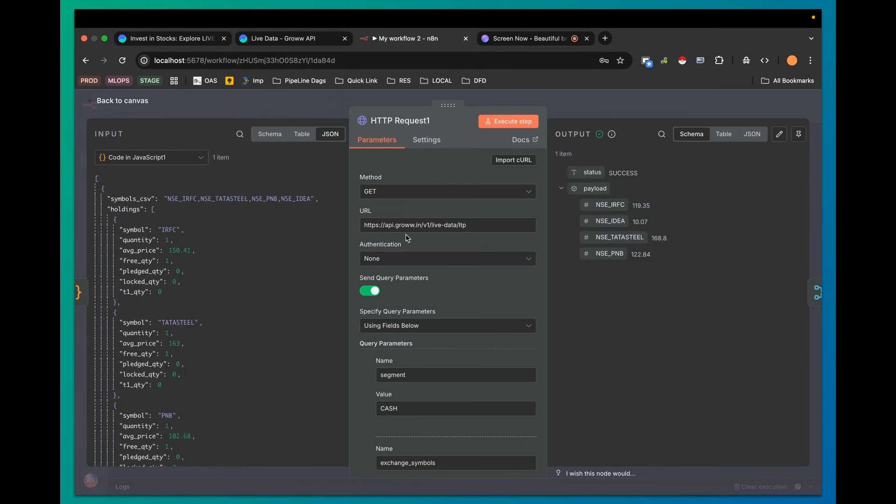
drag(648, 252, 581, 188)
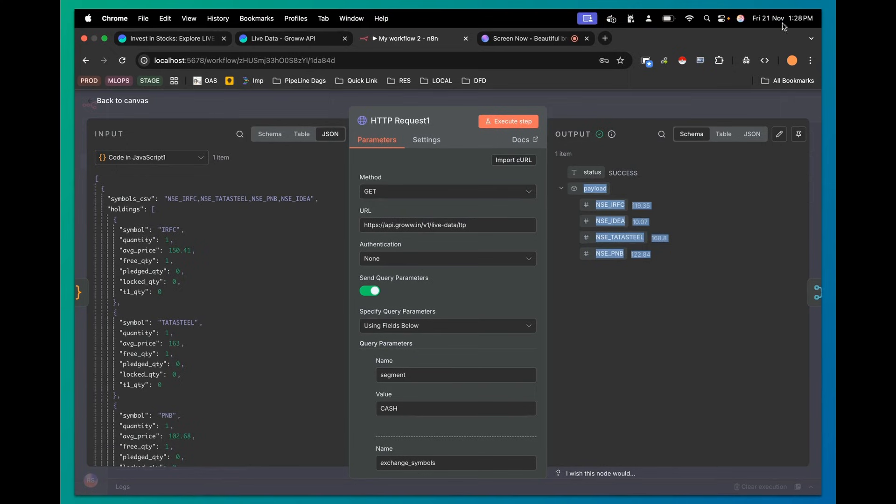
drag(663, 261, 529, 140)
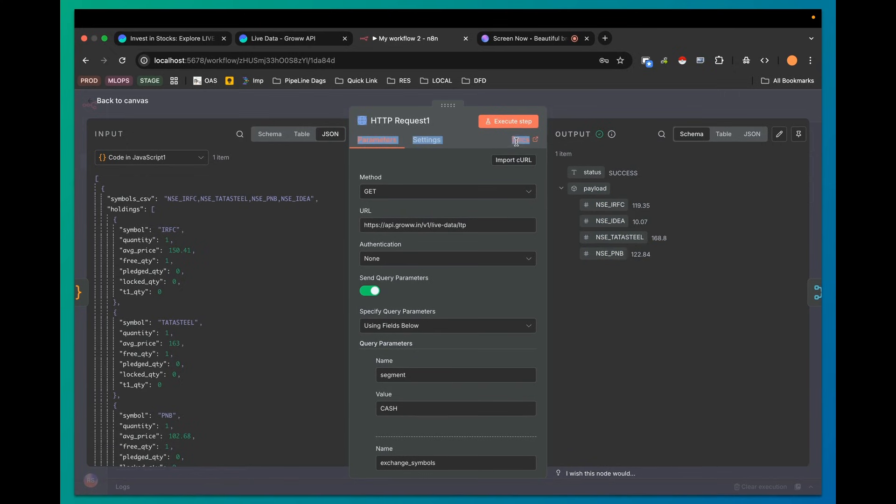
click(100, 101)
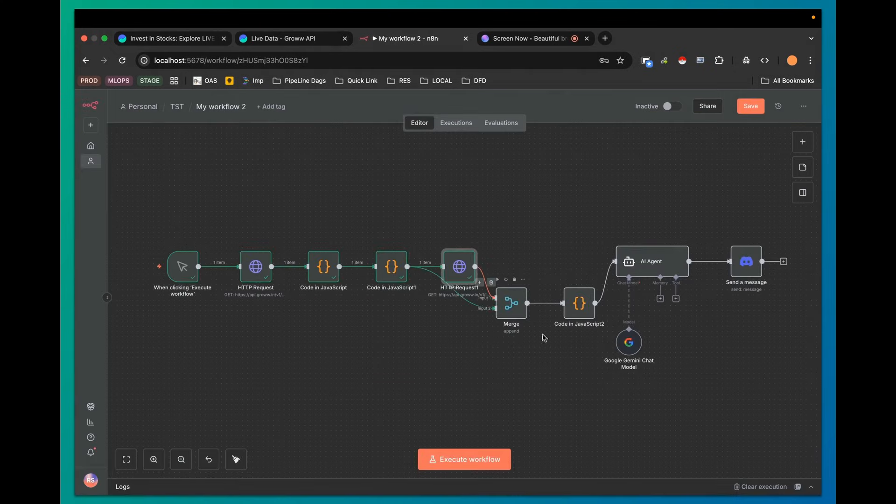
Step: Run the Merge node and look through the script that combines prices and holdings in the Code in JavaScript2 node
click(498, 280)
double_click(579, 304)
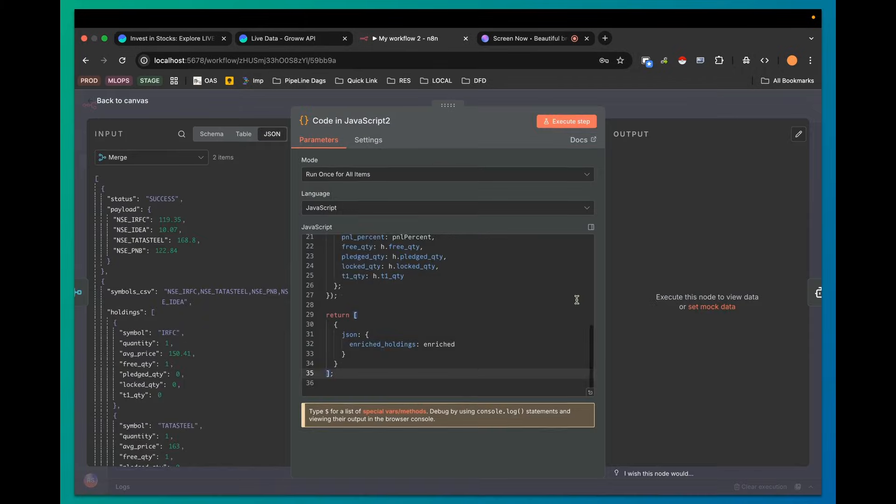
scroll(500, 332, up, 3)
scroll(499, 331, up, 3)
scroll(500, 331, down, 2)
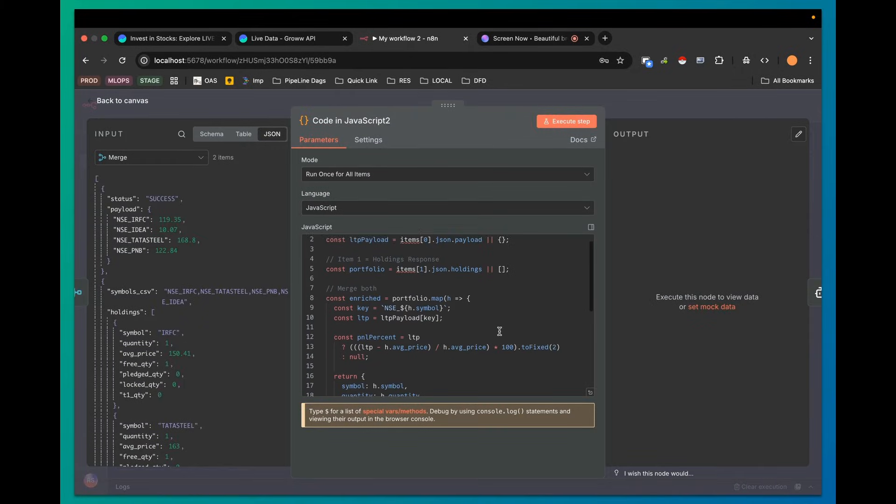
scroll(499, 332, down, 3)
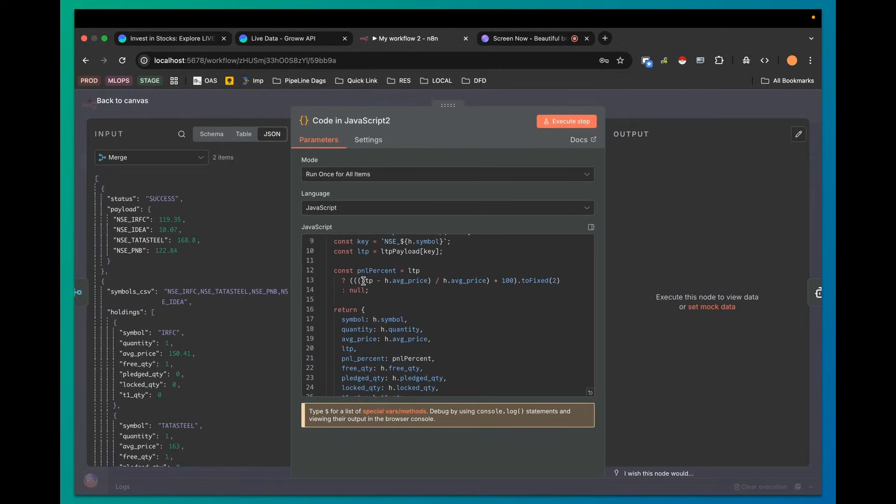
Step: Examine how the Code in JavaScript2 script calculates pnlPercent from ltp and avg_price, and which fields it returns
click(330, 291)
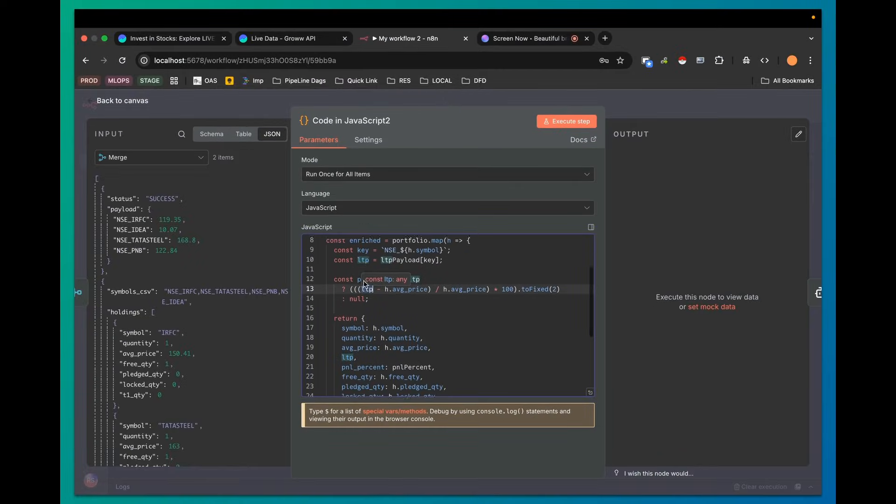
scroll(365, 283, up, 3)
click(376, 331)
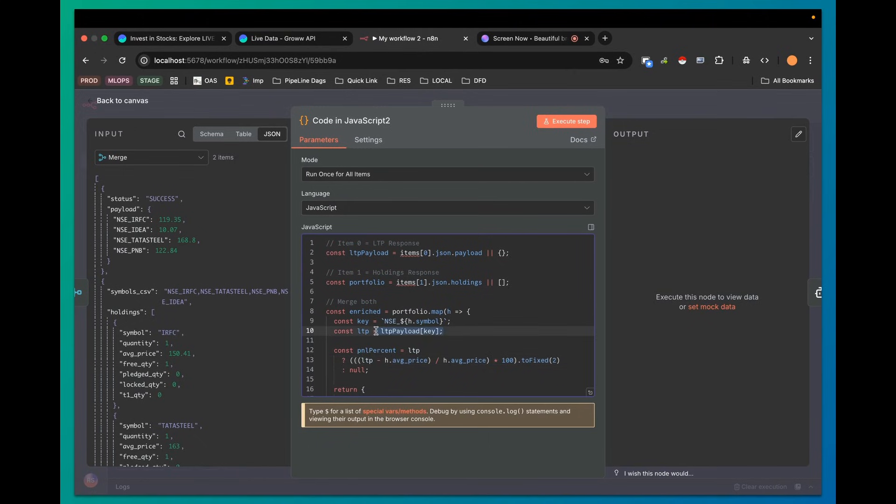
click(366, 360)
click(405, 360)
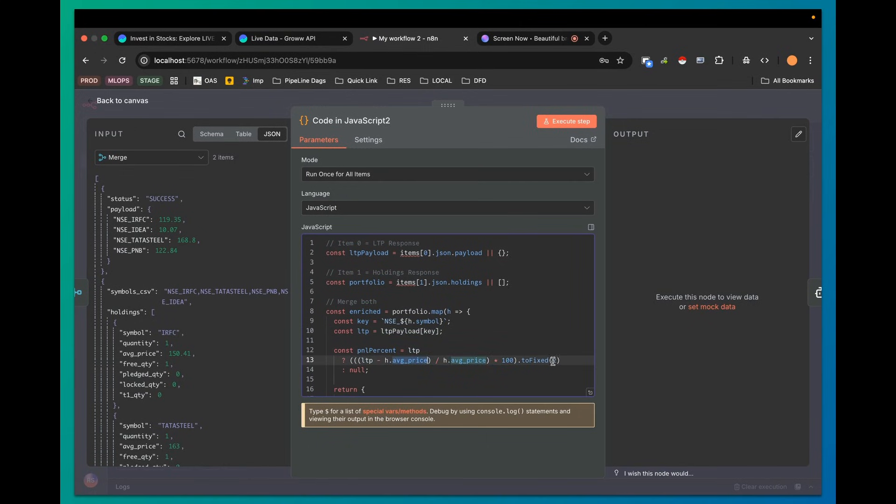
drag(553, 360, 349, 349)
scroll(350, 349, down, 1)
scroll(376, 380, down, 1)
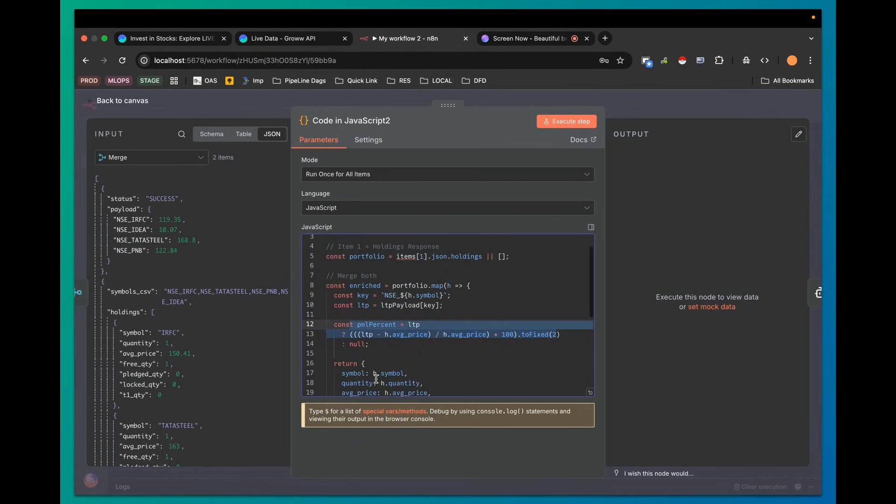
scroll(399, 371, down, 2)
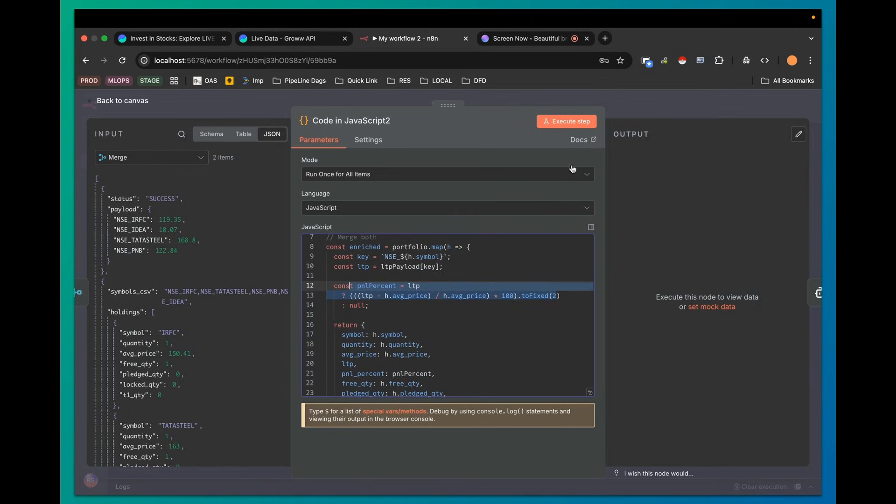
scroll(479, 322, down, 3)
Step: Execute the Code in JavaScript2 node and review every entry of its enriched_holdings output
click(557, 122)
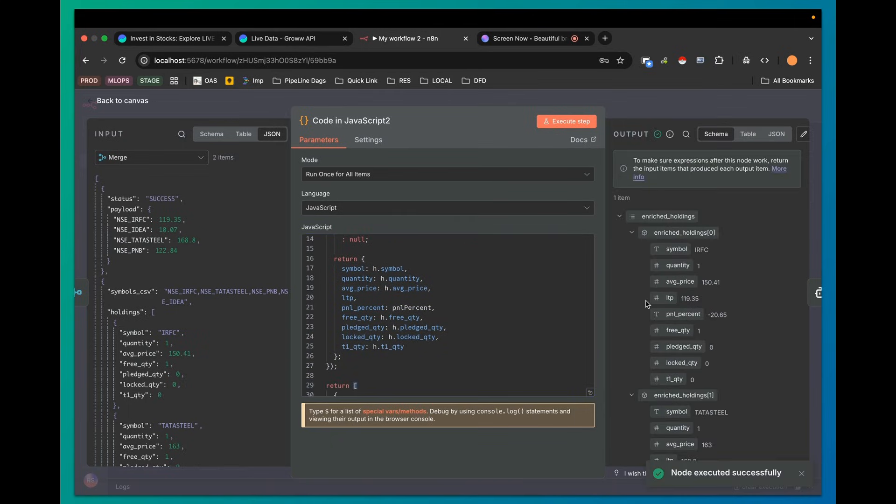
scroll(648, 271, down, 1)
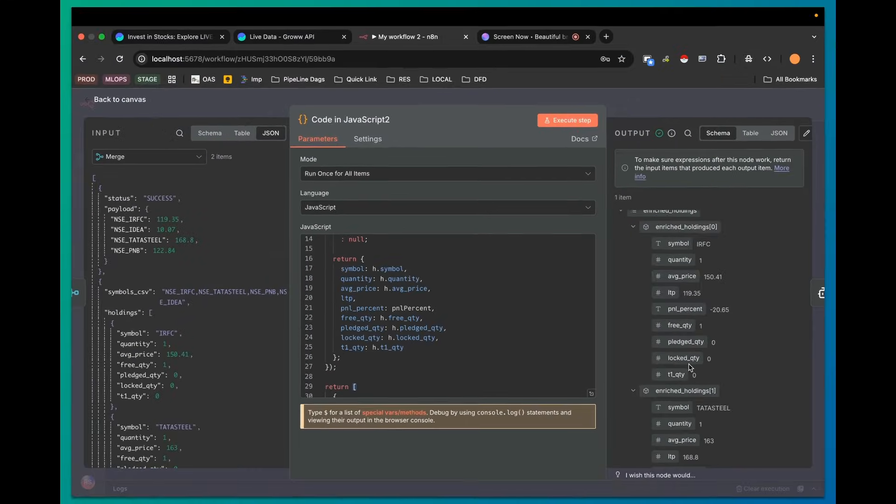
scroll(782, 430, down, 8)
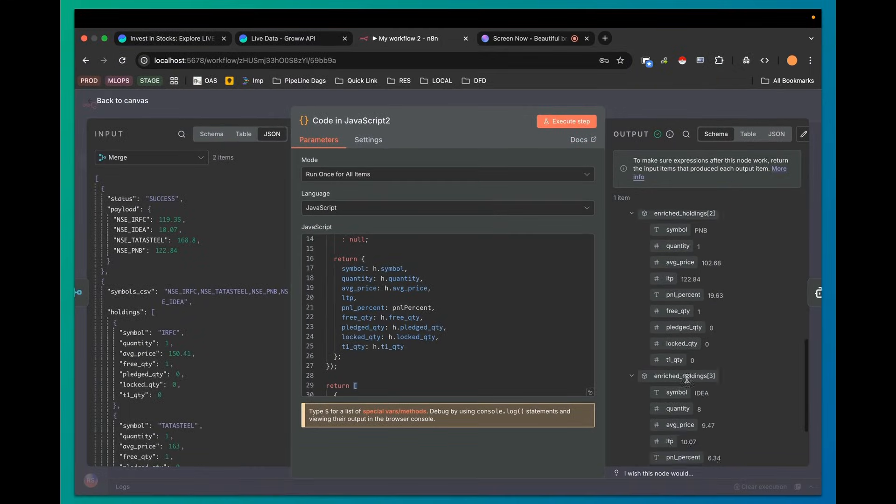
scroll(681, 406, down, 2)
scroll(675, 417, up, 9)
scroll(477, 368, up, 3)
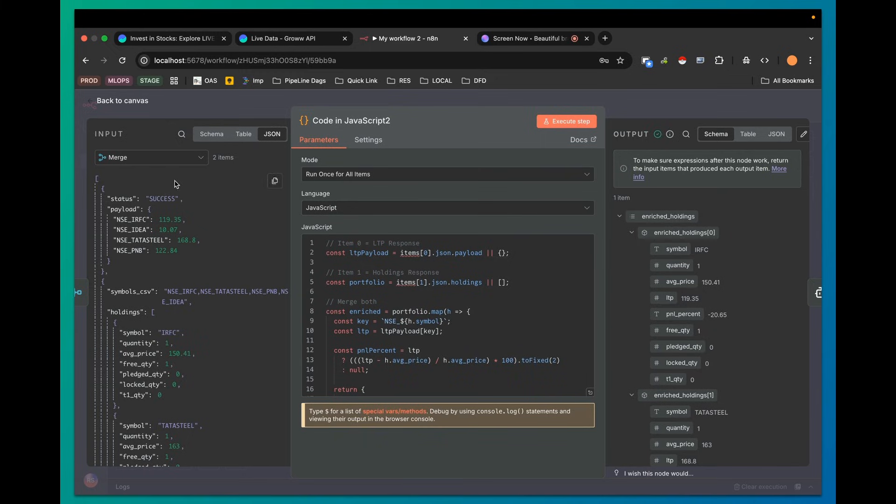
click(88, 103)
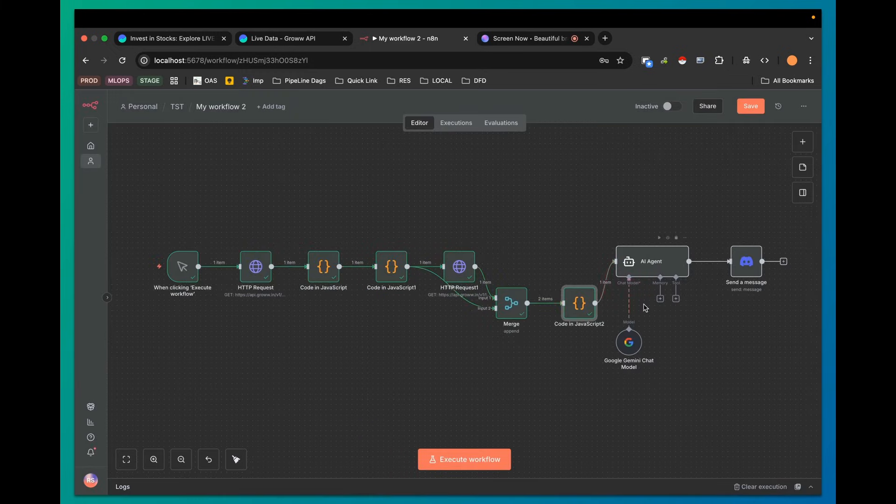
Step: Reopen the Code in JavaScript2 node for a brief second look at its script, then return to the canvas
double_click(575, 310)
scroll(476, 270, up, 3)
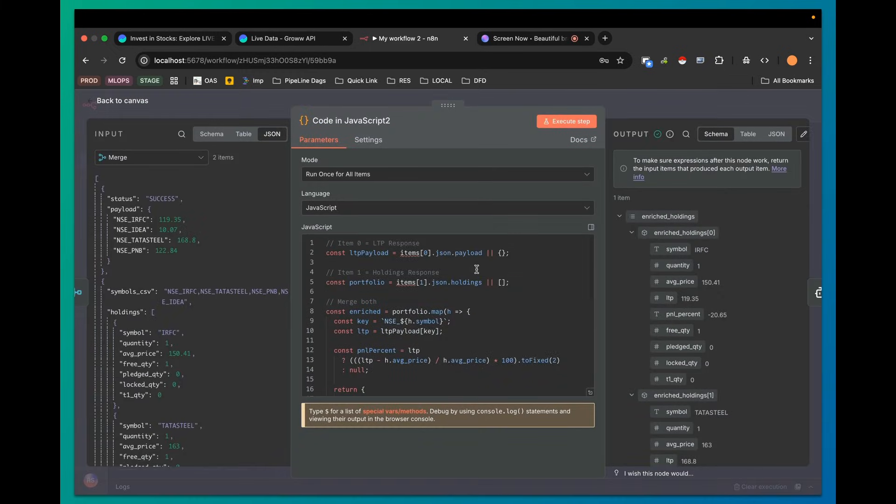
scroll(477, 329, down, 5)
click(96, 102)
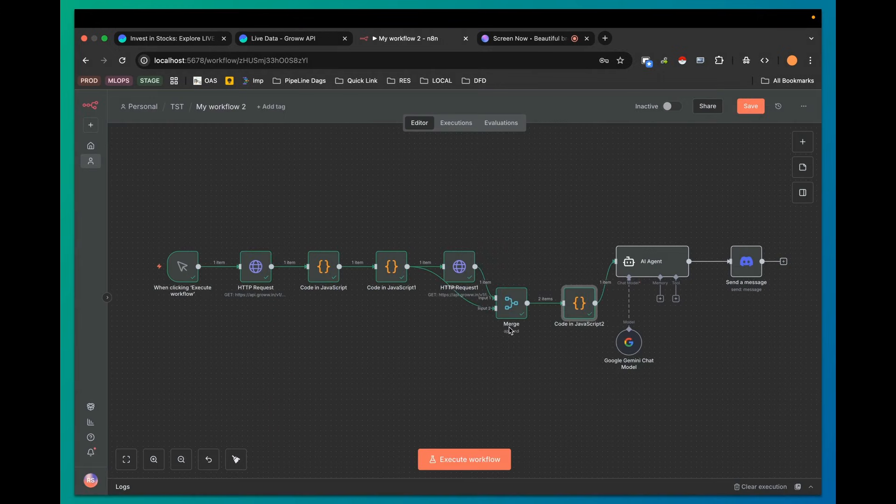
Step: Open the AI Agent node and highlight its system message about acting as a professional stock portfolio analyst
double_click(636, 261)
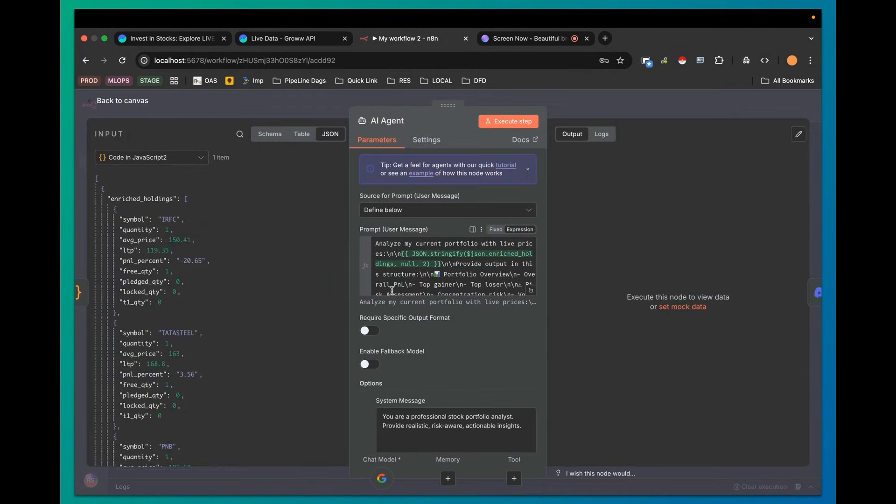
scroll(424, 375, down, 2)
drag(523, 369, 367, 370)
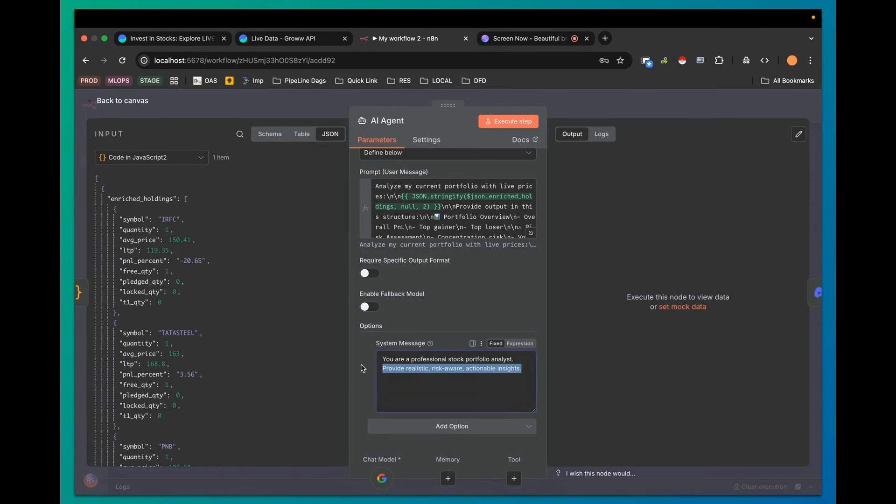
click(439, 380)
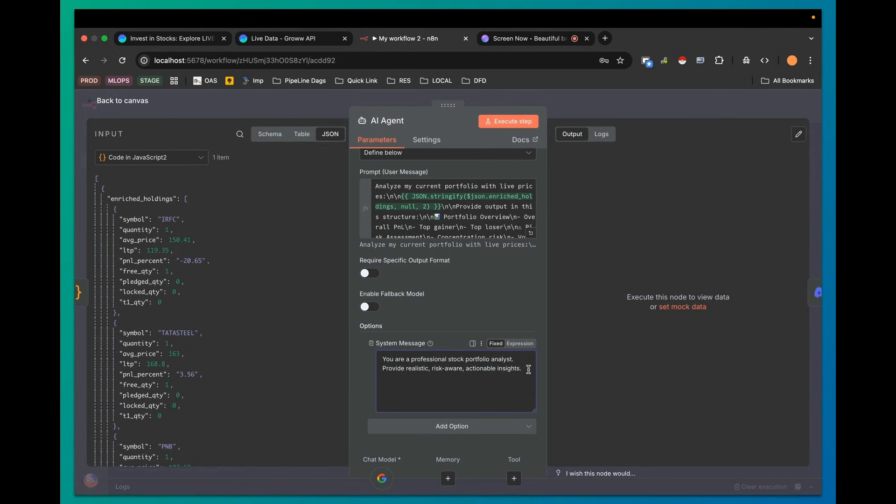
drag(526, 370, 378, 361)
scroll(392, 366, up, 2)
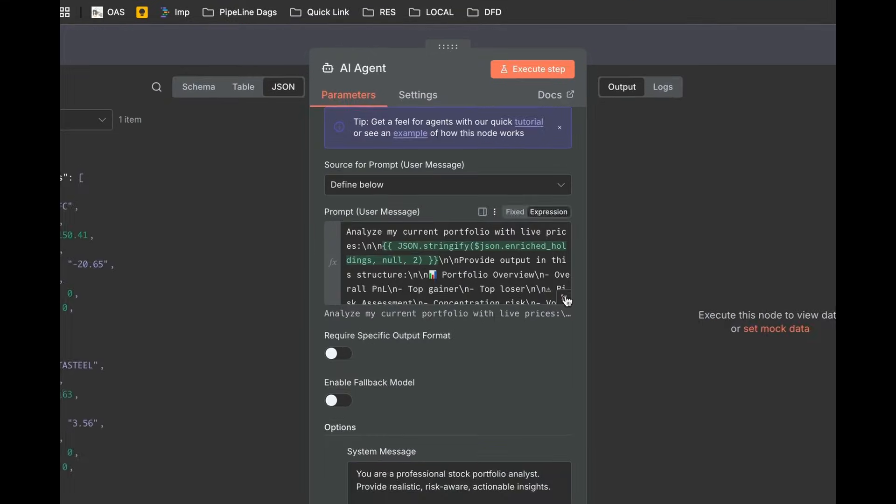
Step: Review the AI Agent's full user prompt and its result in the expanded expression editor, then run the AI Agent node
click(530, 284)
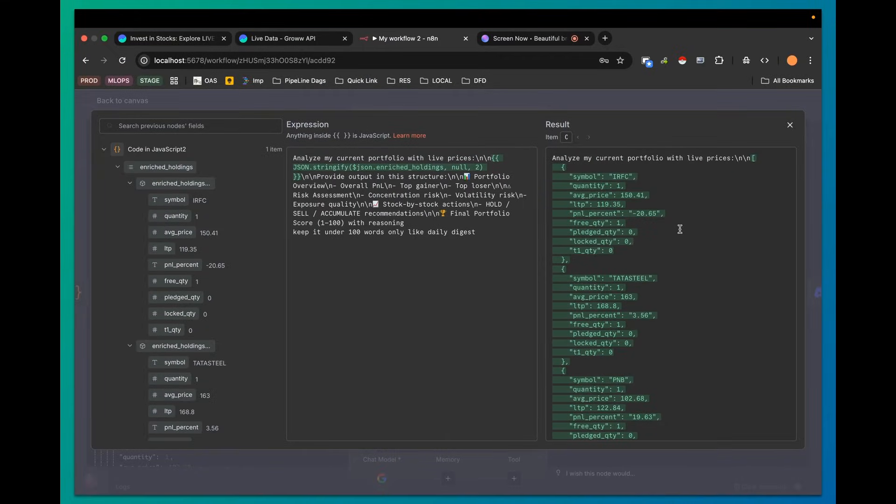
scroll(680, 229, down, 5)
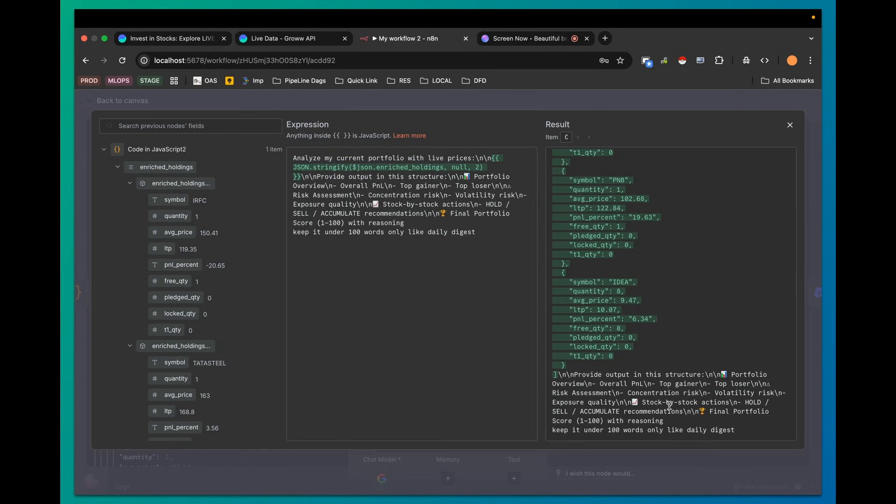
click(790, 124)
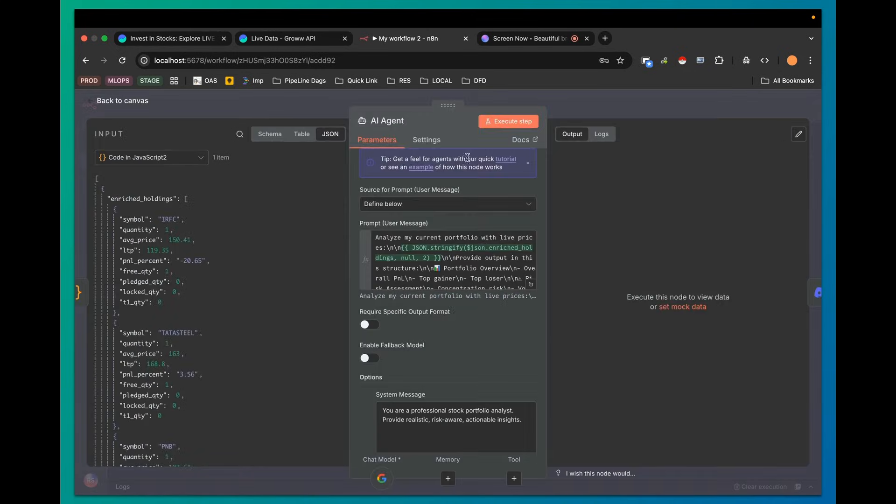
click(90, 103)
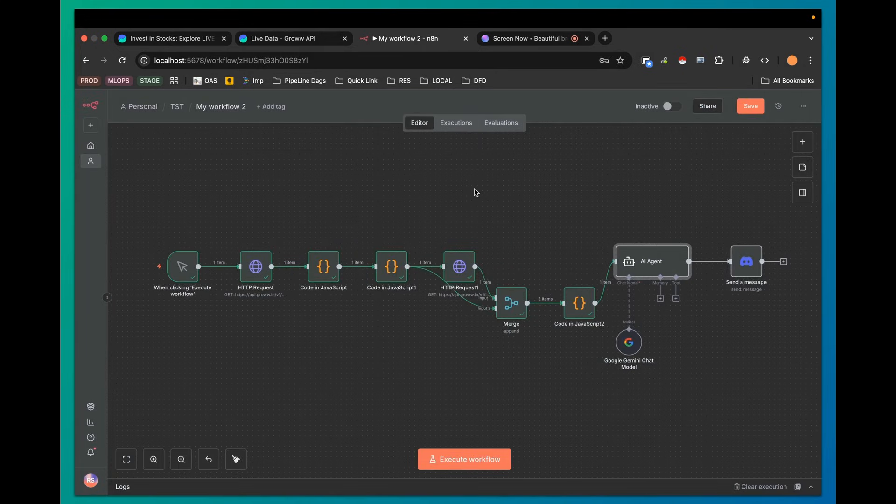
click(658, 239)
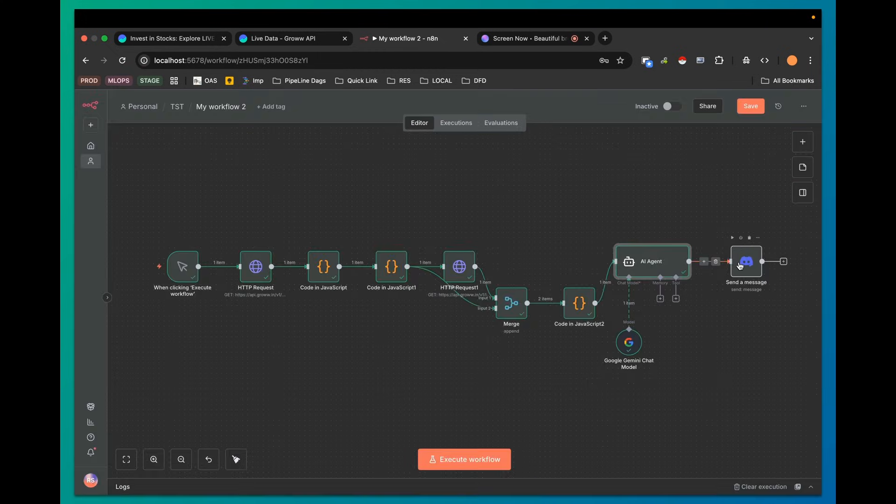
Step: Check the Discord Send a message node's input and dev channel settings, then run the node to send the analysis
double_click(739, 265)
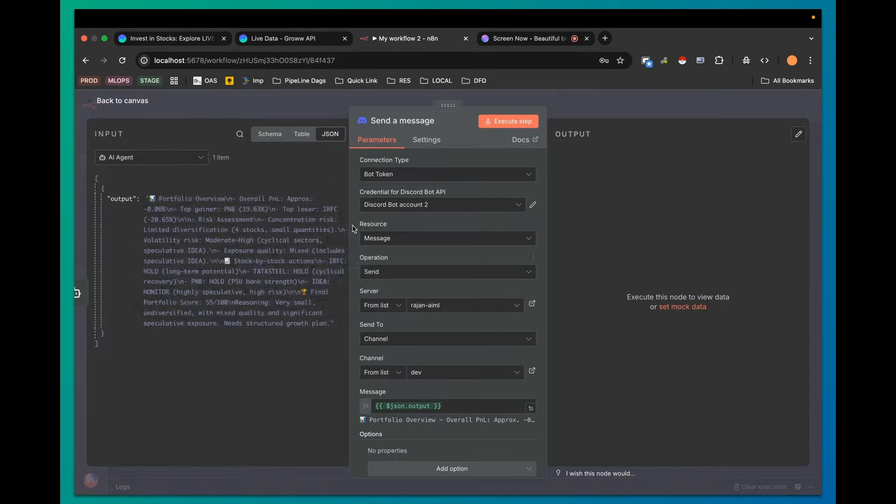
click(90, 106)
click(735, 240)
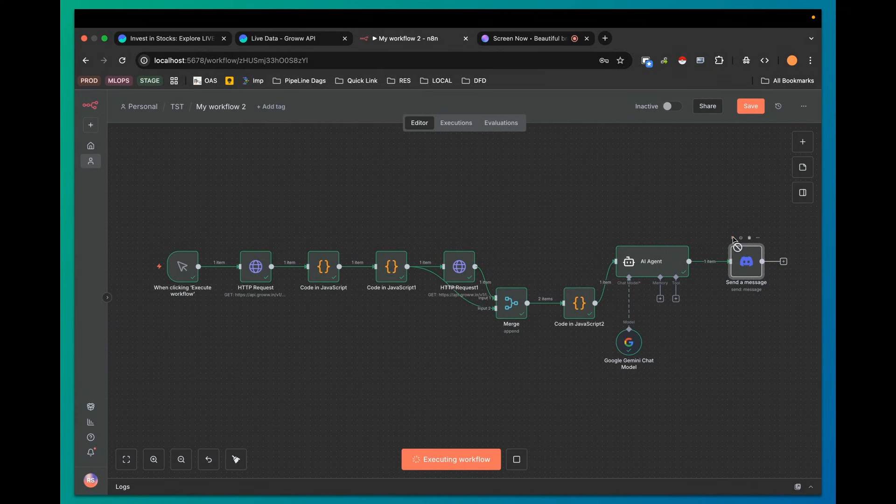
Step: Switch to Discord to review the portfolio analysis message in the dev channel, and return to the n8n workflow
key(ctrl+Left)
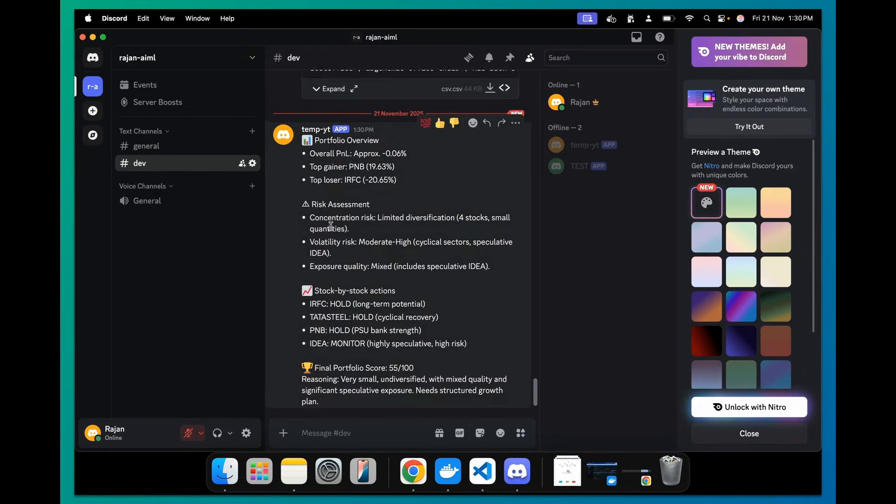
key(ctrl+Right)
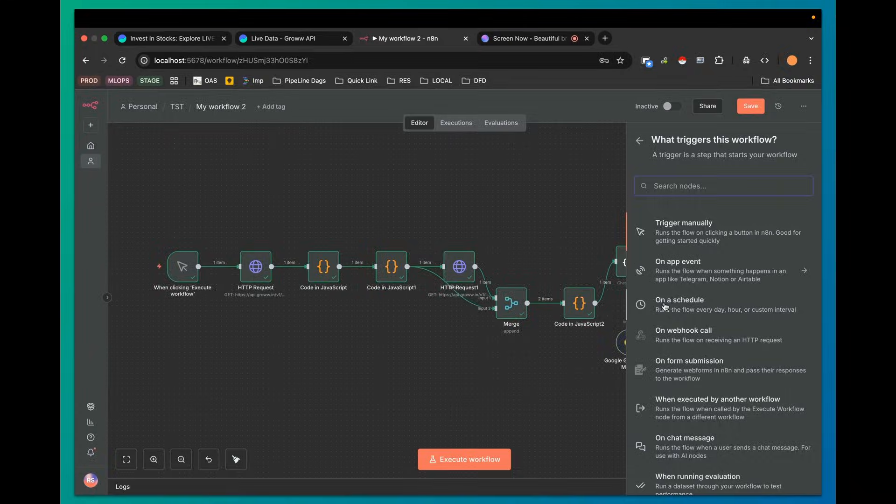
Step: Add a Schedule Trigger to the workflow, set its daily trigger hour to 11am, and return to the canvas
click(675, 303)
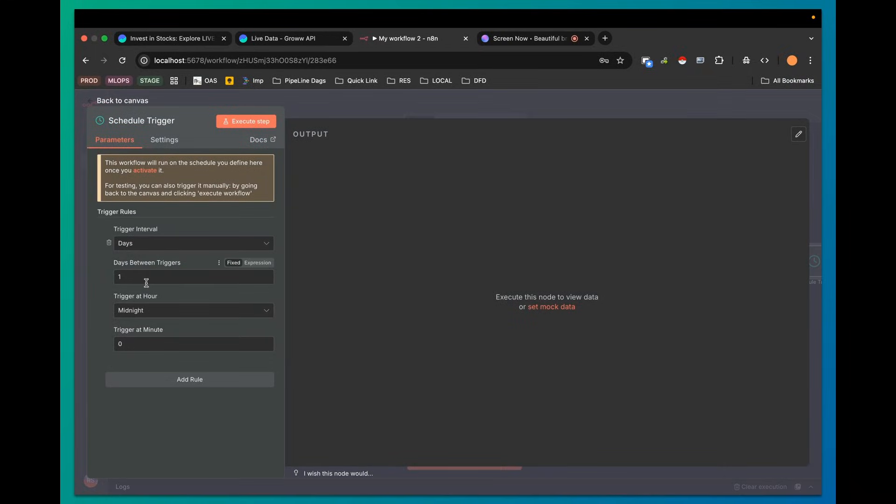
click(167, 310)
scroll(154, 402, down, 3)
scroll(154, 411, down, 3)
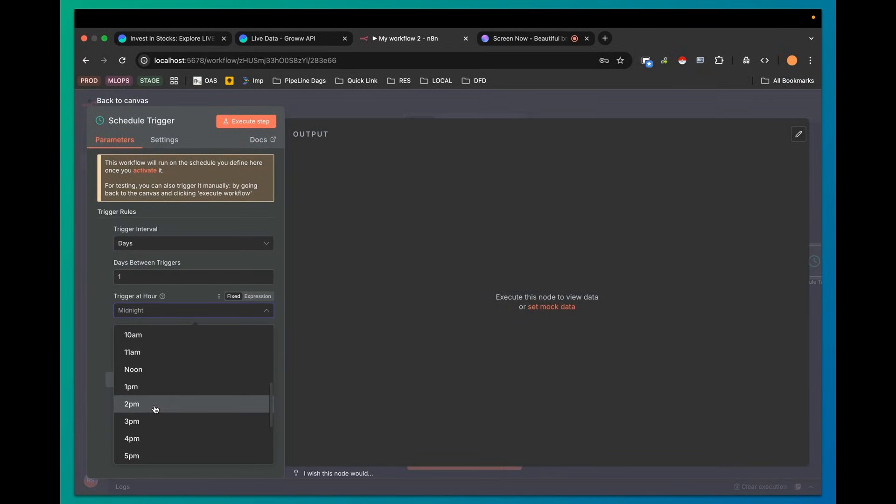
scroll(156, 413, up, 5)
scroll(161, 416, down, 3)
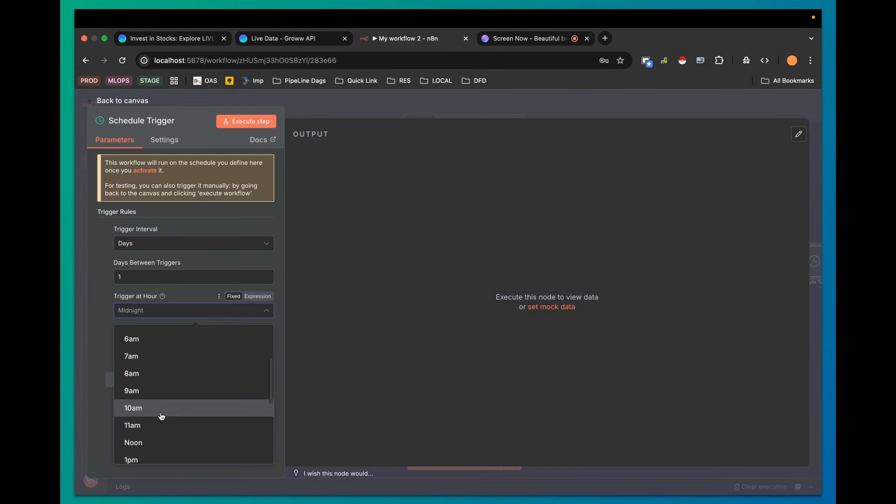
click(146, 425)
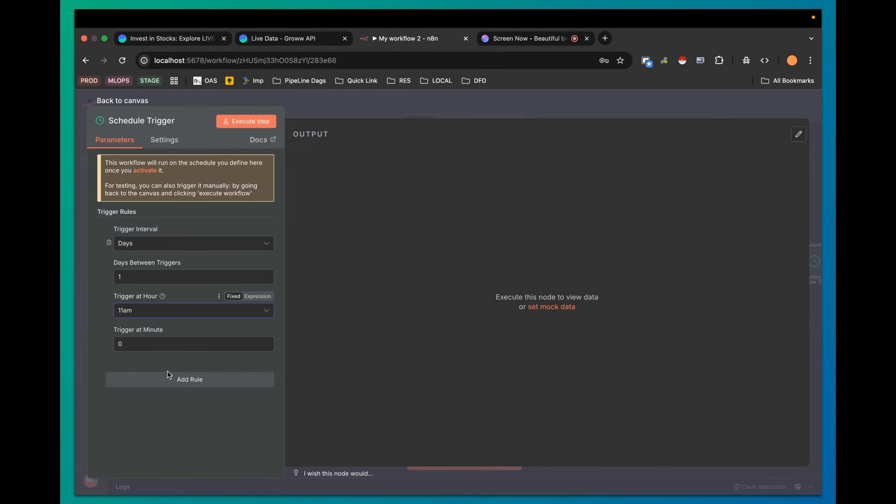
key(Escape)
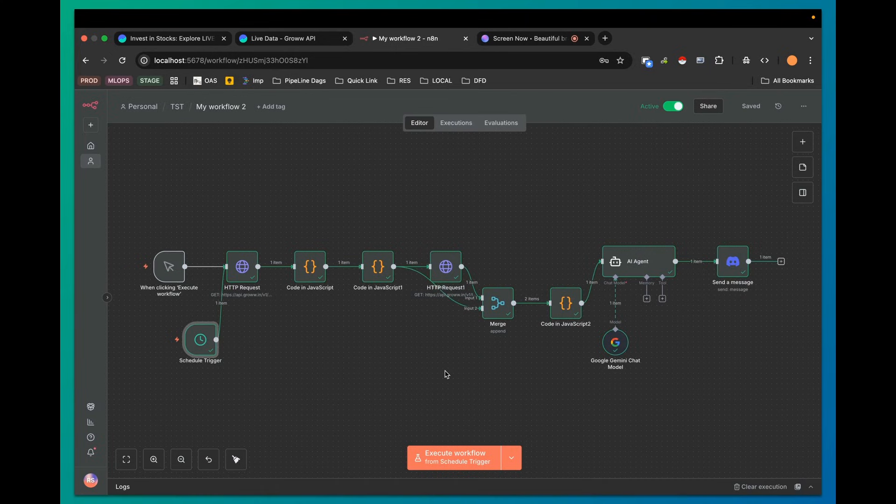